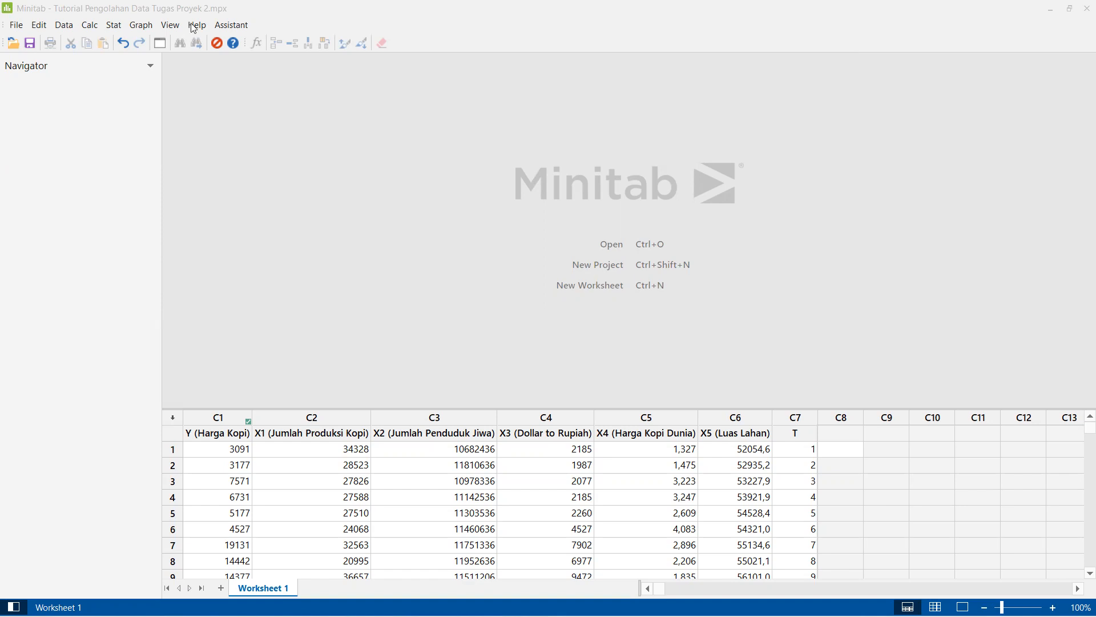
Step: Set up a Fit Regression Model with response Y (Harga Kopi), replacing the existing continuous predictor with X1 through X5
click(115, 26)
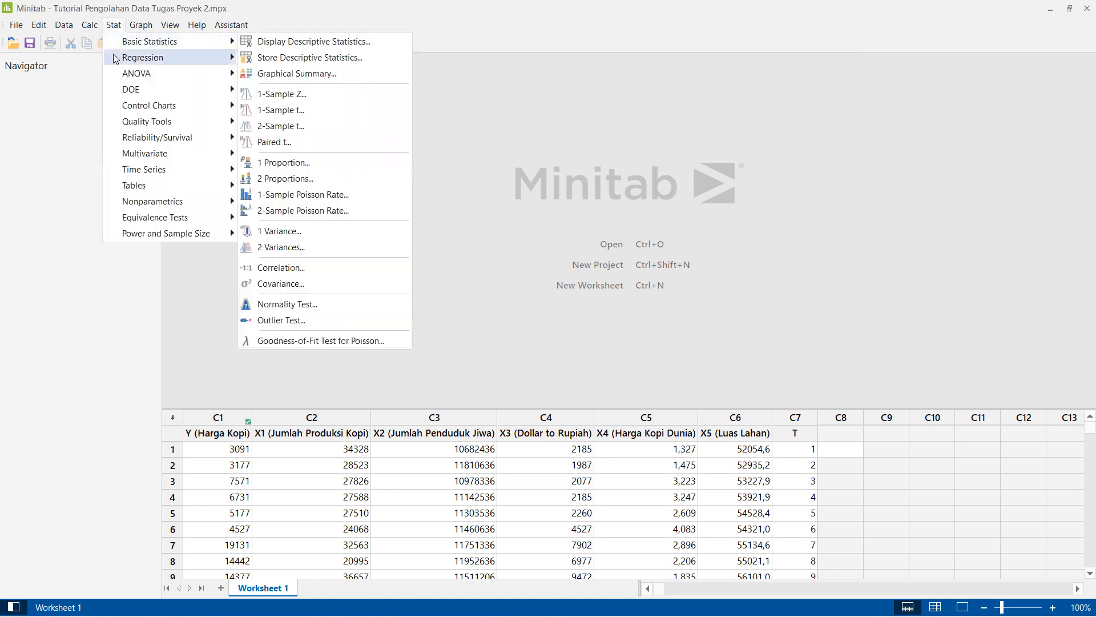
mouse_move(114, 58)
mouse_move(341, 77)
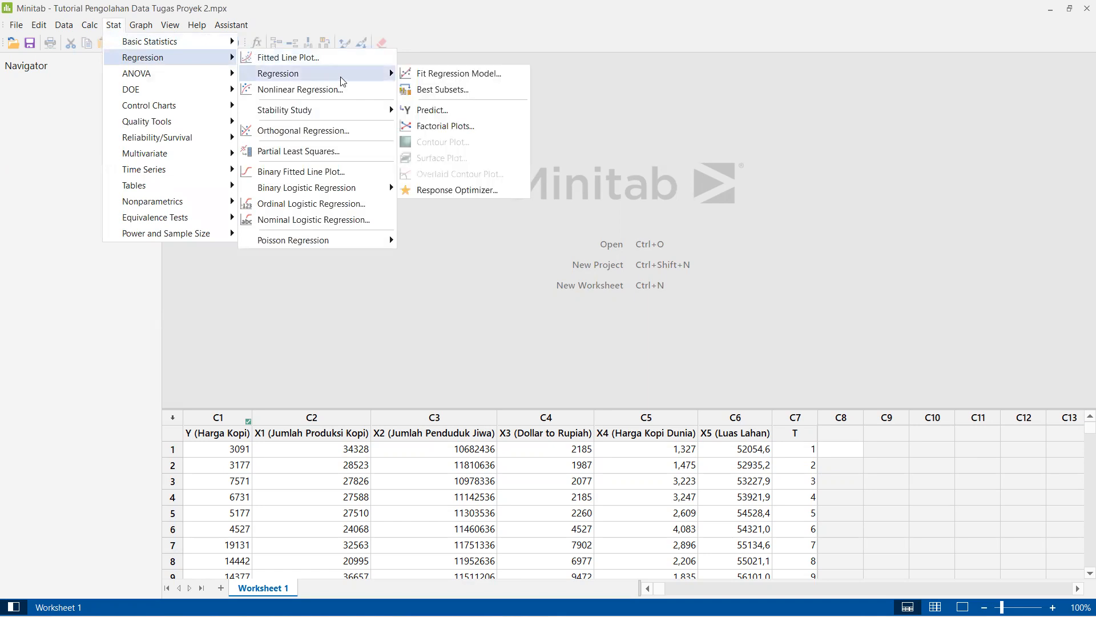
click(431, 74)
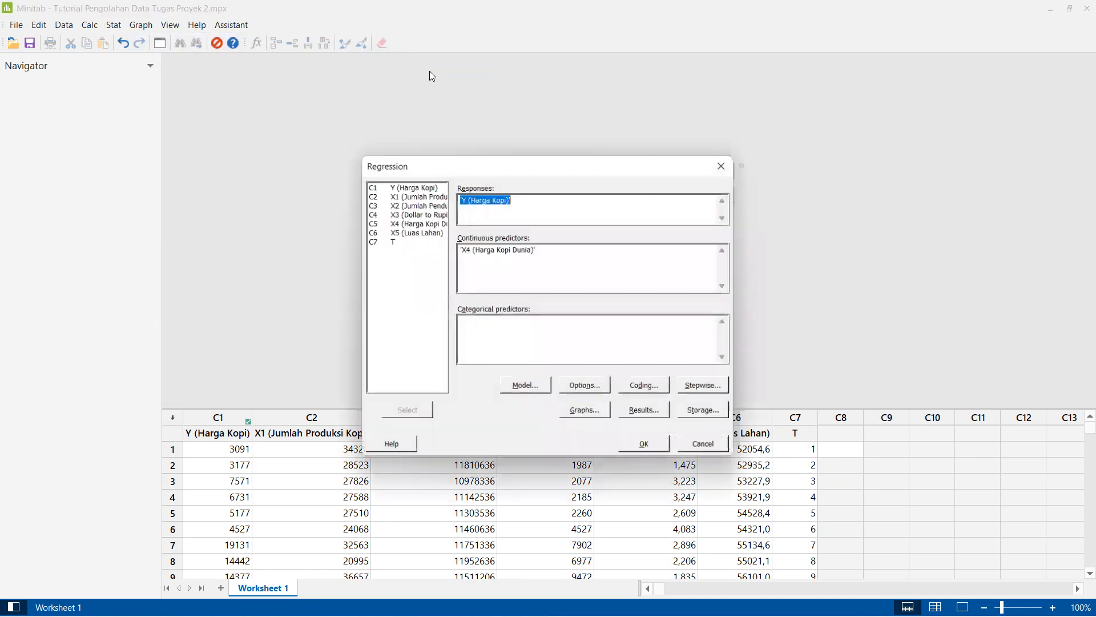
click(531, 211)
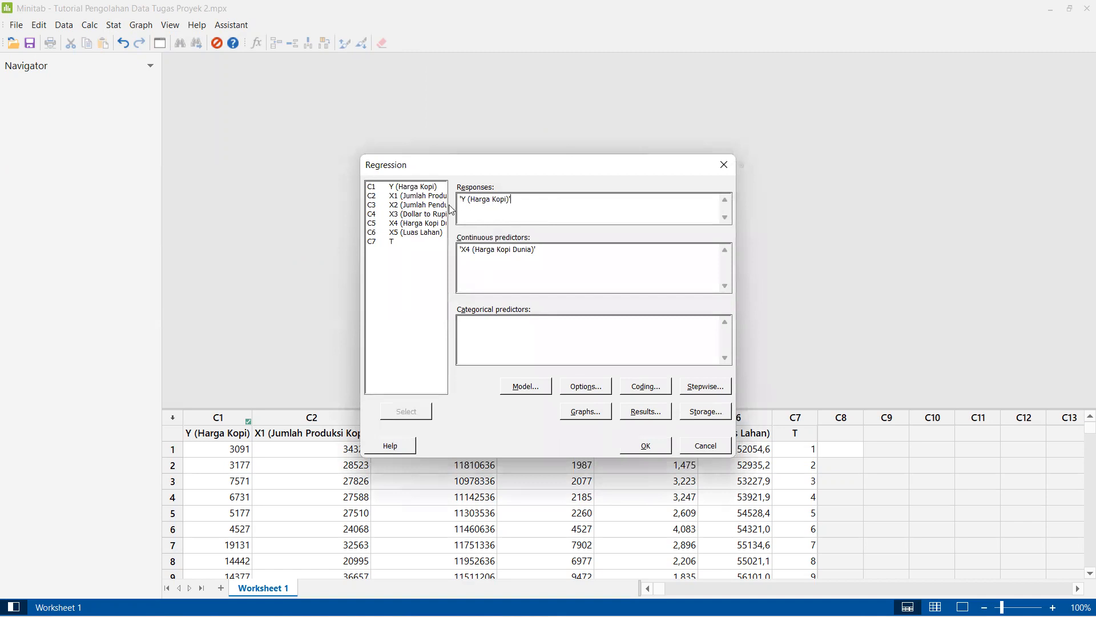
drag(570, 269, 458, 257)
key(Delete)
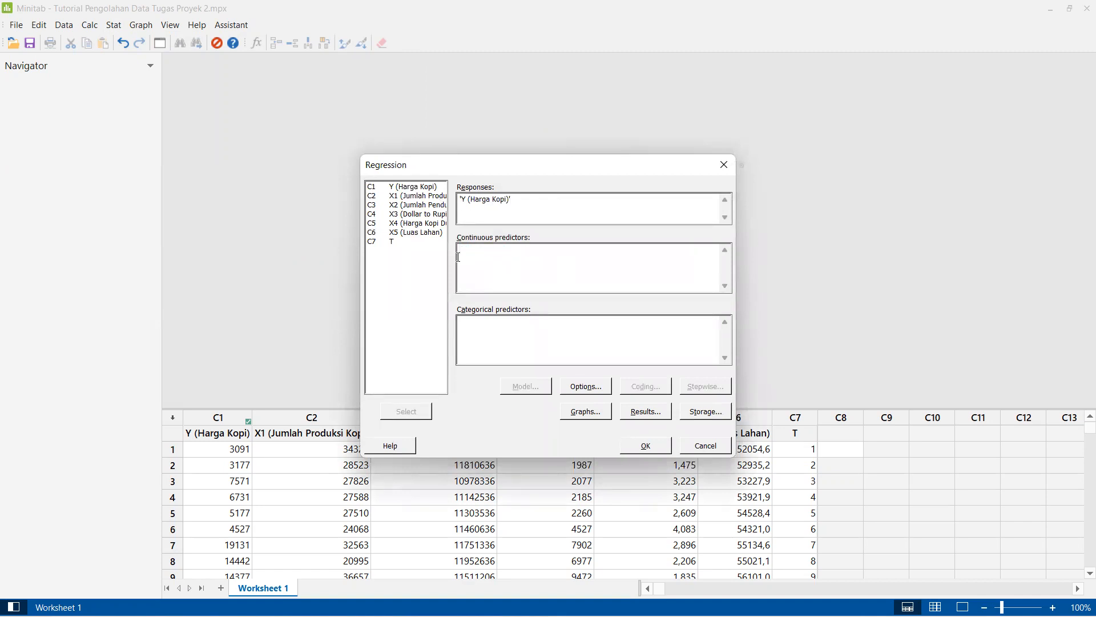
double_click(423, 196)
double_click(416, 206)
double_click(412, 214)
double_click(407, 226)
double_click(408, 233)
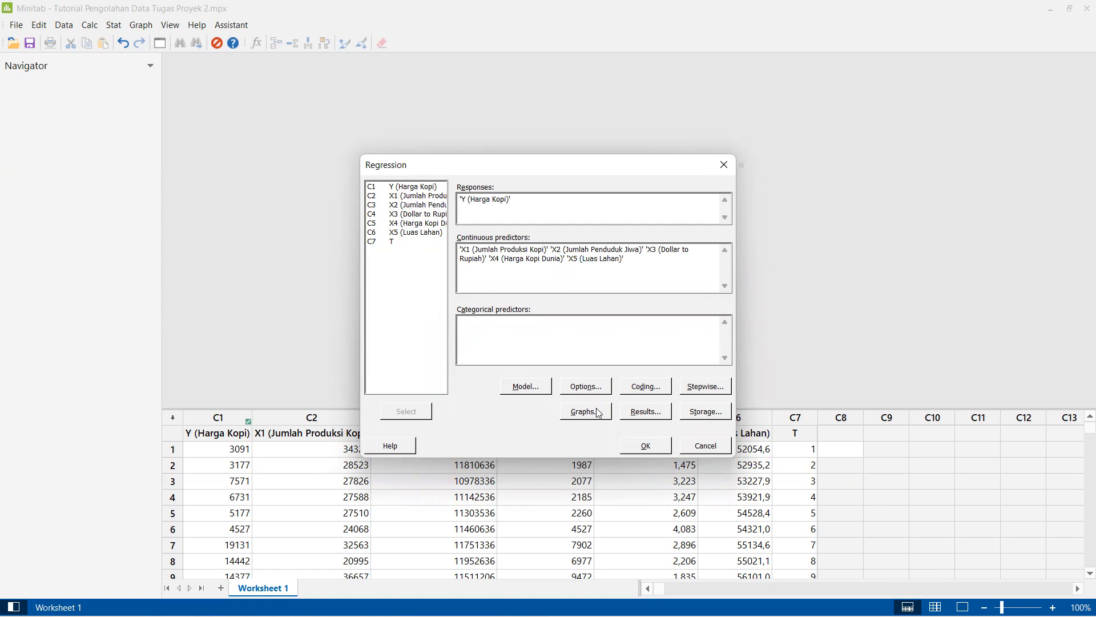
Step: Accept storing fits, residuals and standardized residuals, and simple-table results with every table including the Durbin-Watson statistic
click(690, 414)
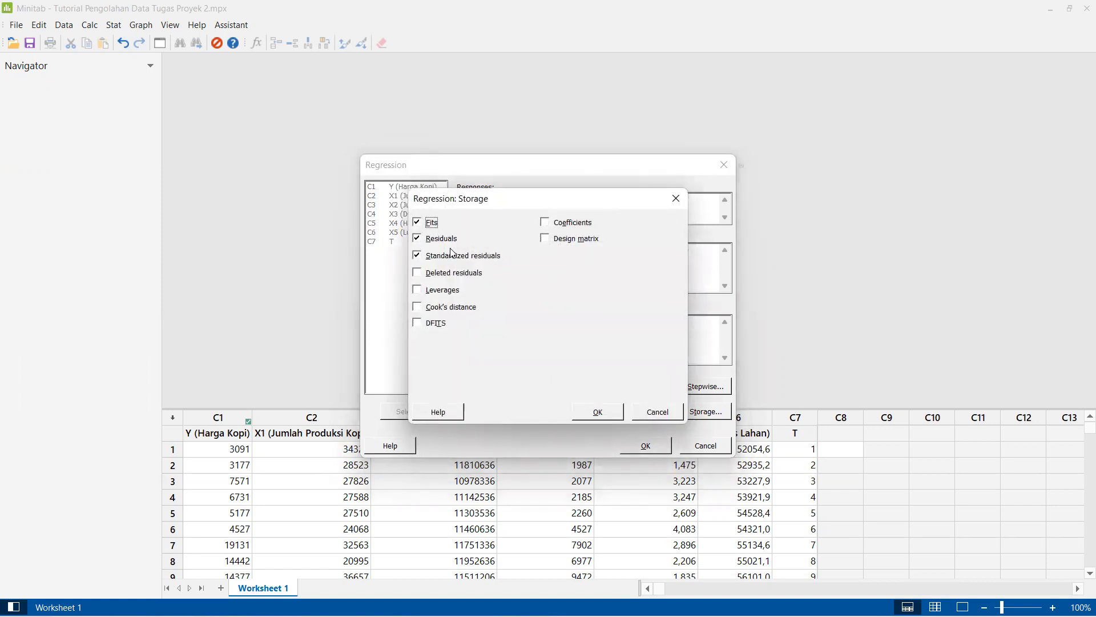
click(595, 412)
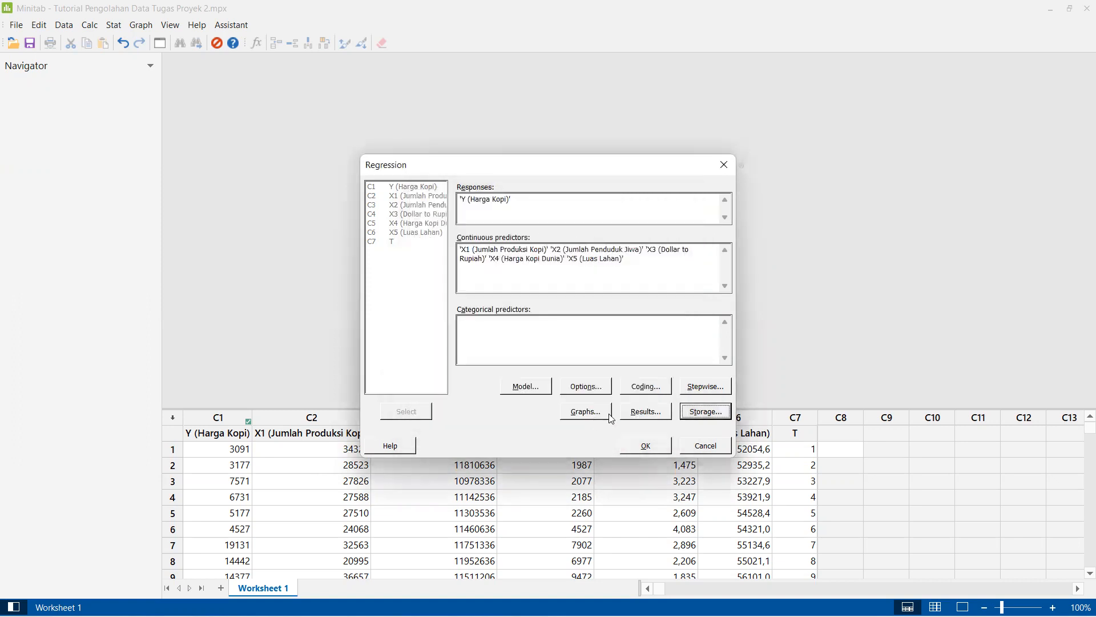
click(645, 412)
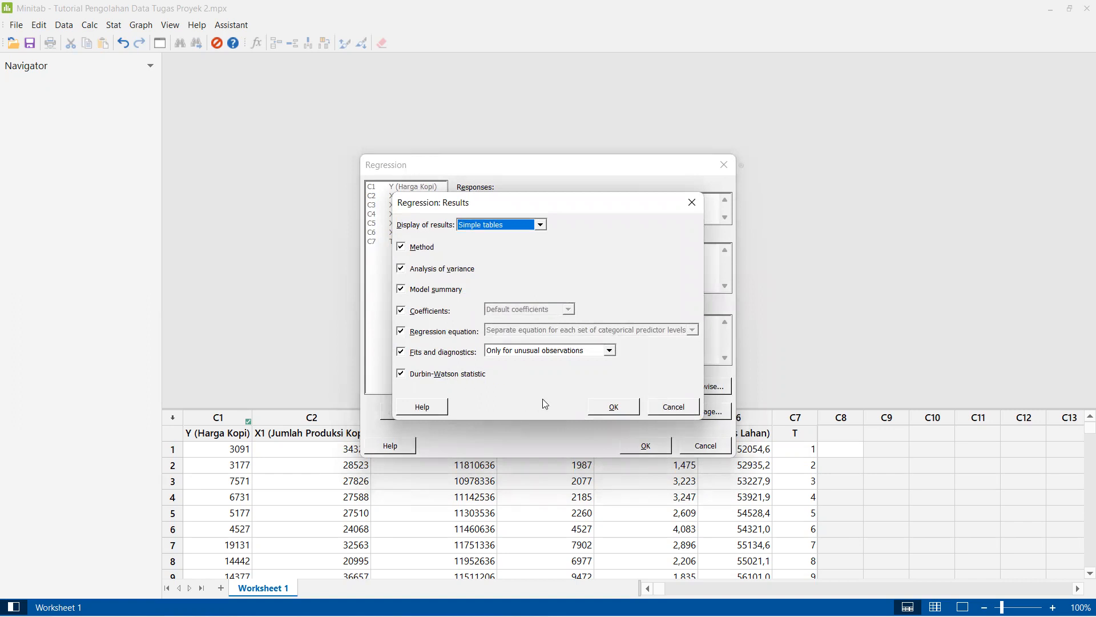
click(607, 407)
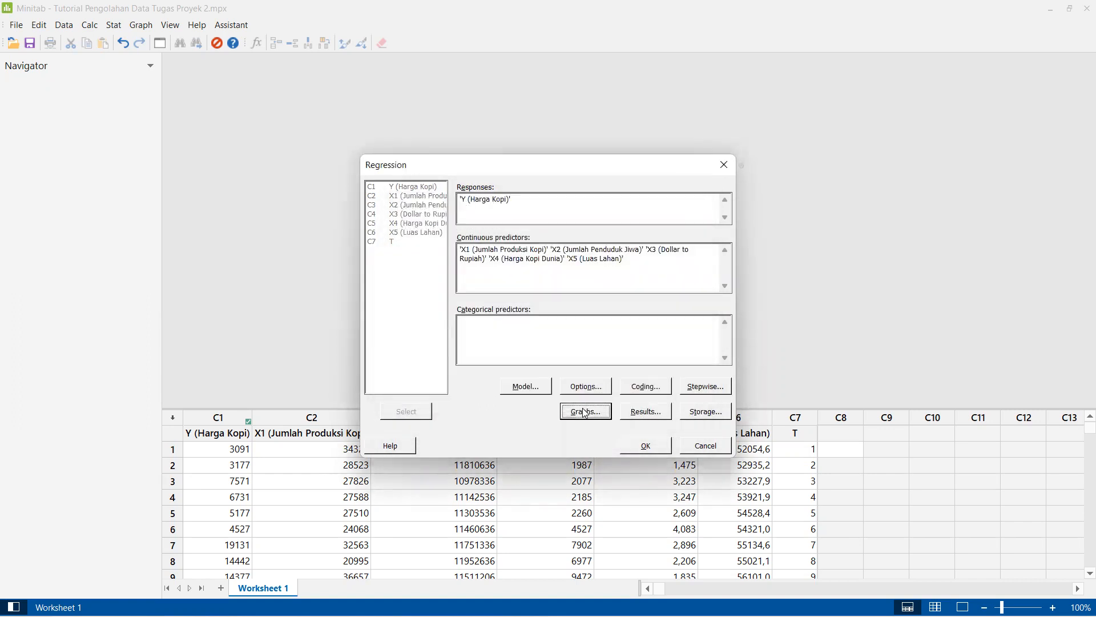
Step: Accept the Pareto and four-in-one plots with regular residuals, run the regression, and review its output down to the residual plots
click(583, 411)
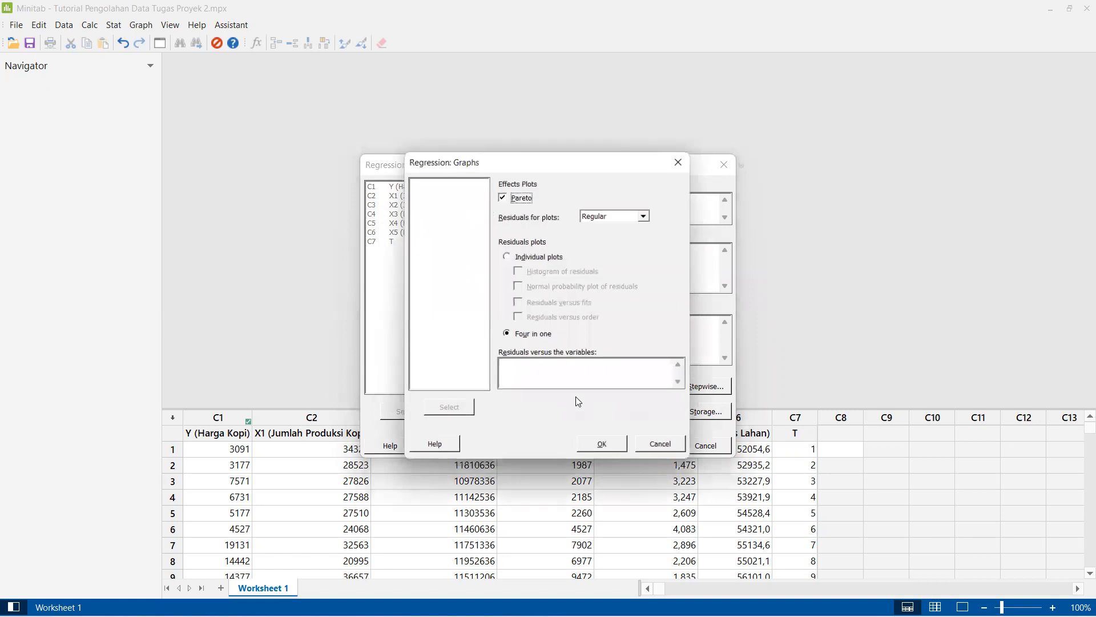
click(604, 447)
click(635, 446)
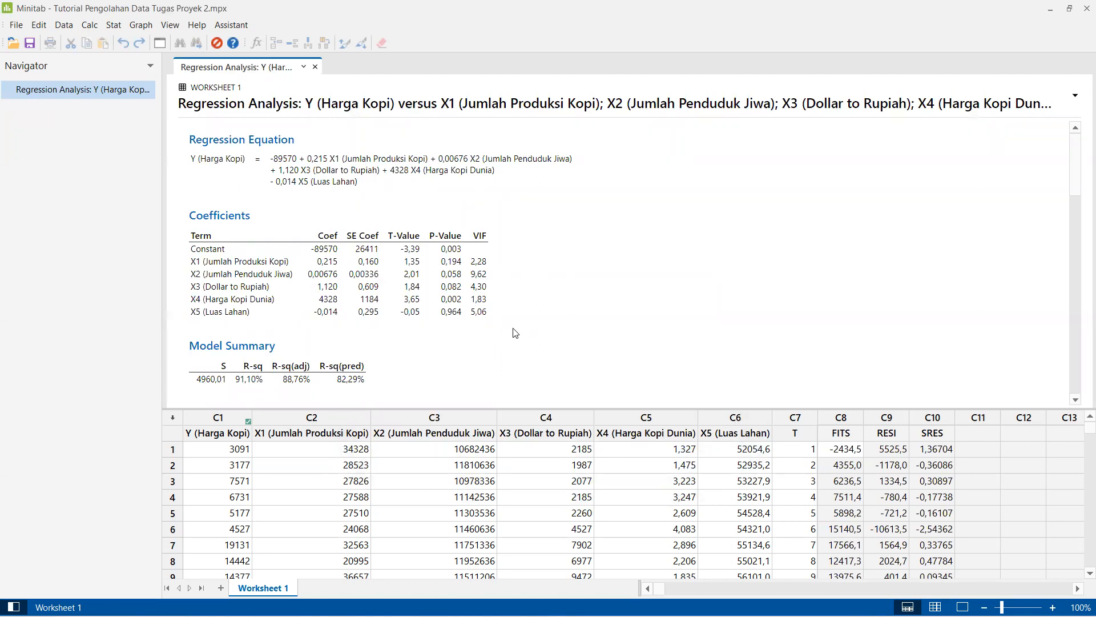
scroll(513, 330, down, 10)
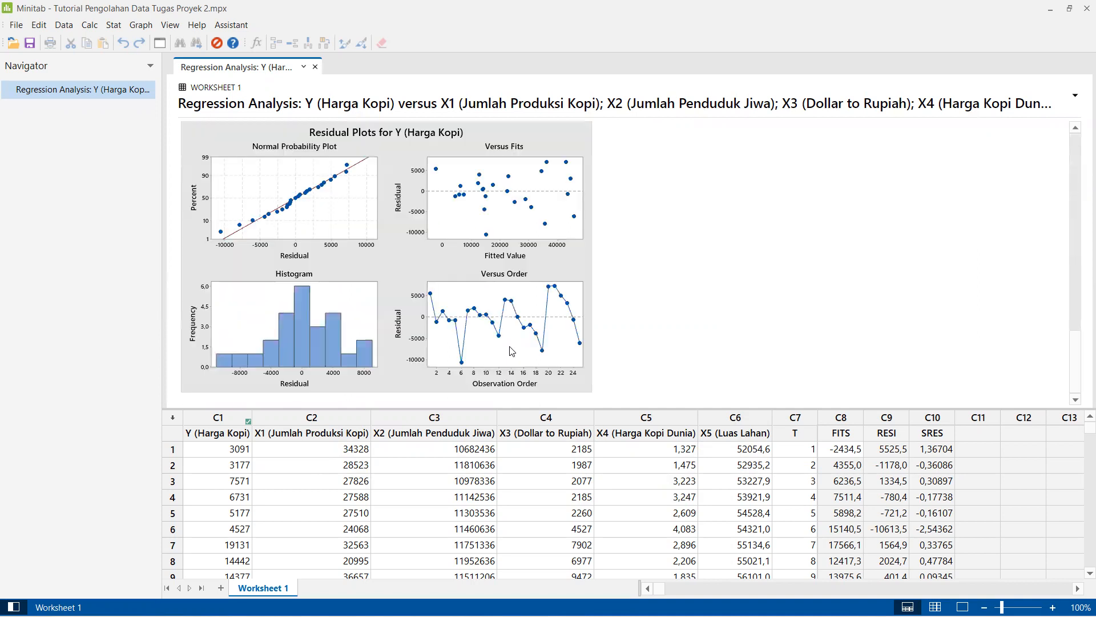
scroll(403, 273, up, 1)
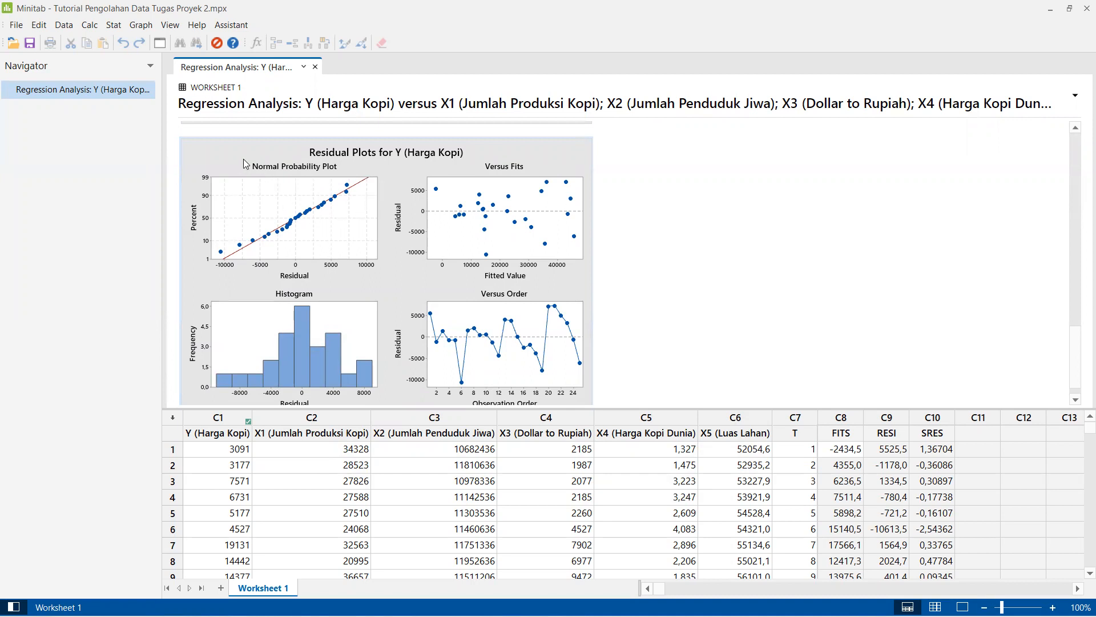
Step: Run a Kolmogorov-Smirnov normality test on RESI without percentile lines, and return to the regression's residual plots
click(113, 27)
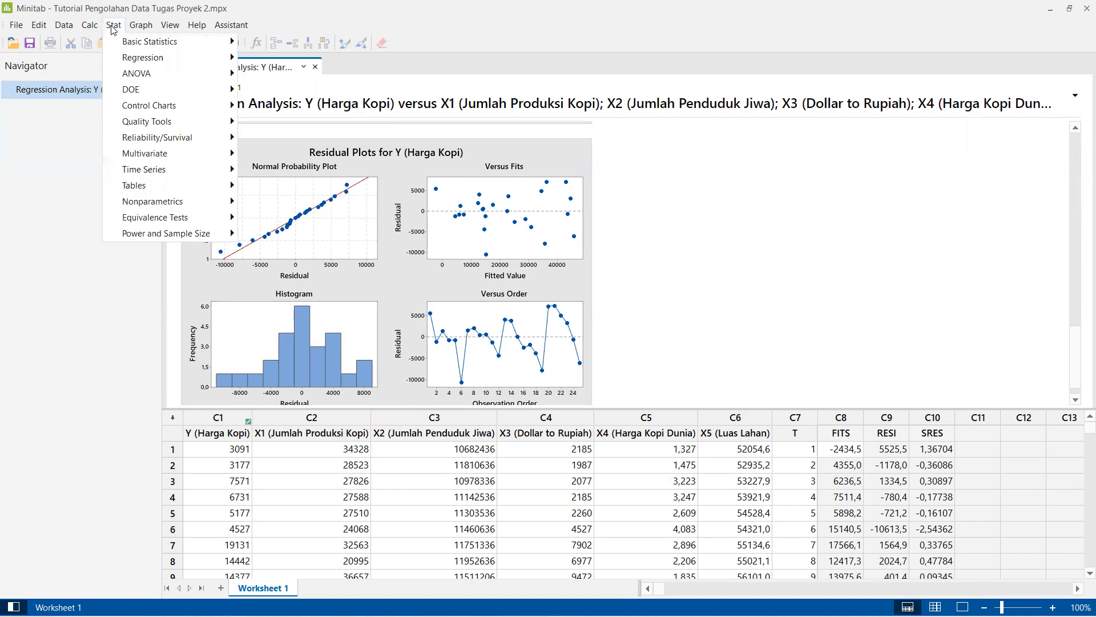
mouse_move(201, 43)
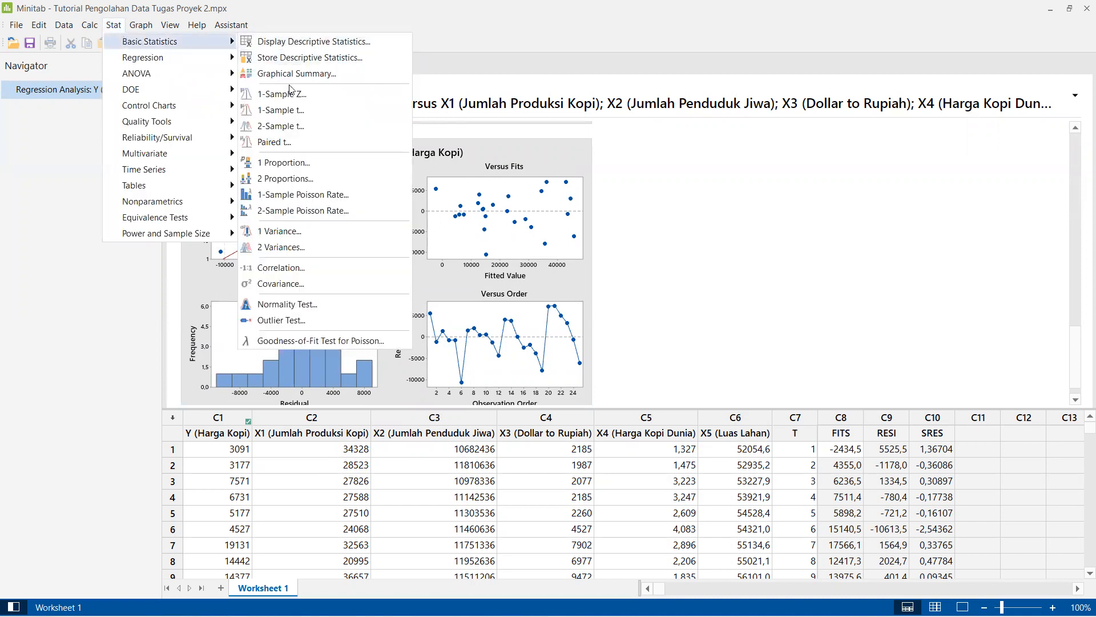
click(280, 303)
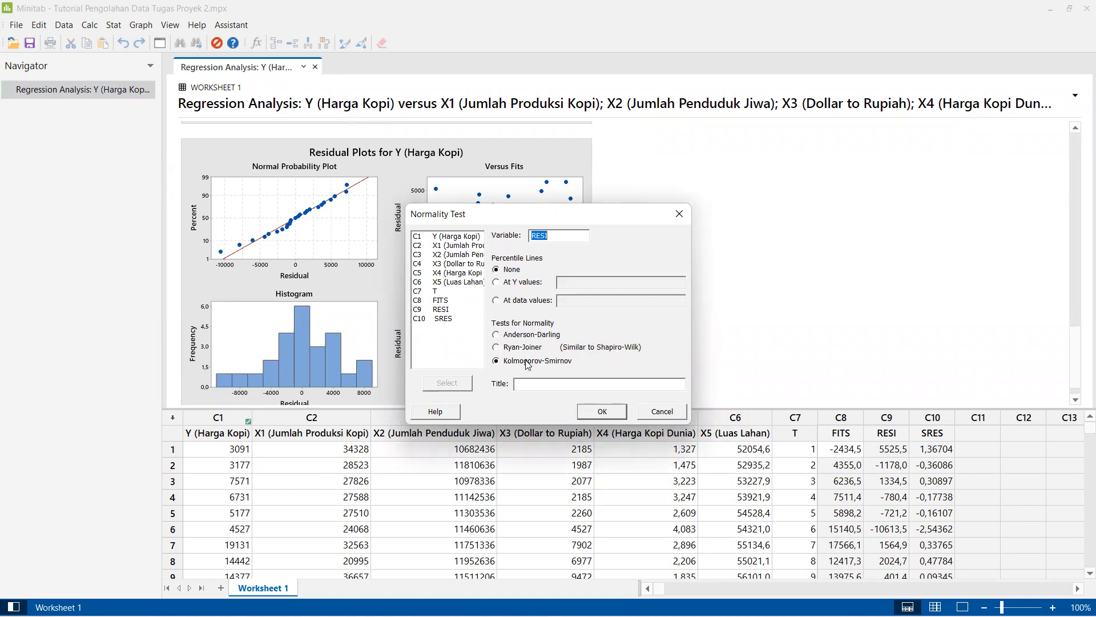
click(597, 411)
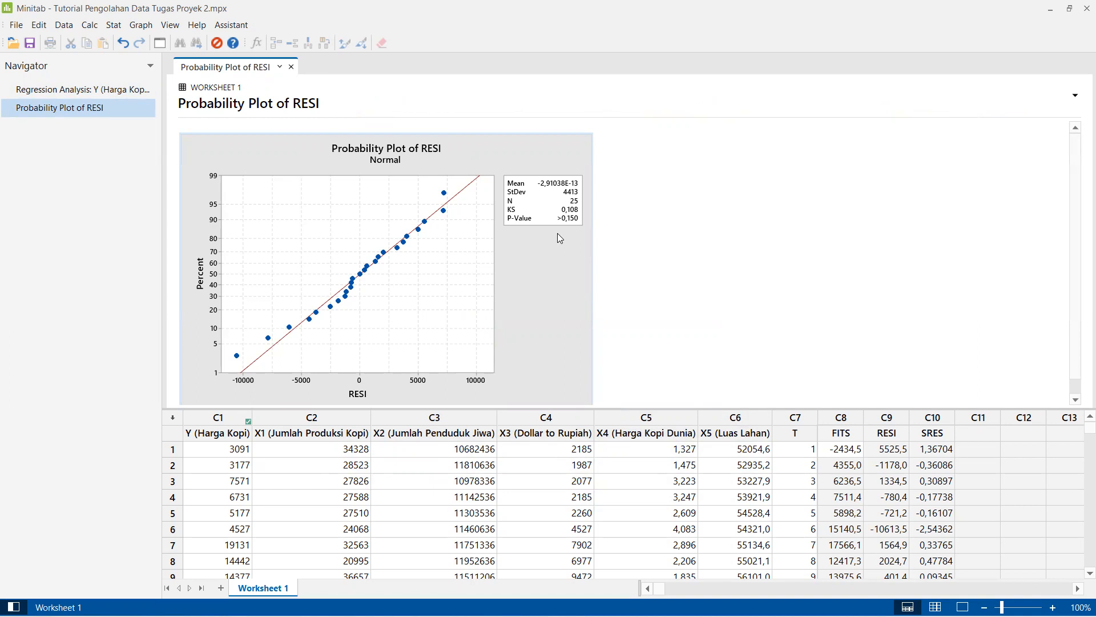
click(109, 90)
click(353, 222)
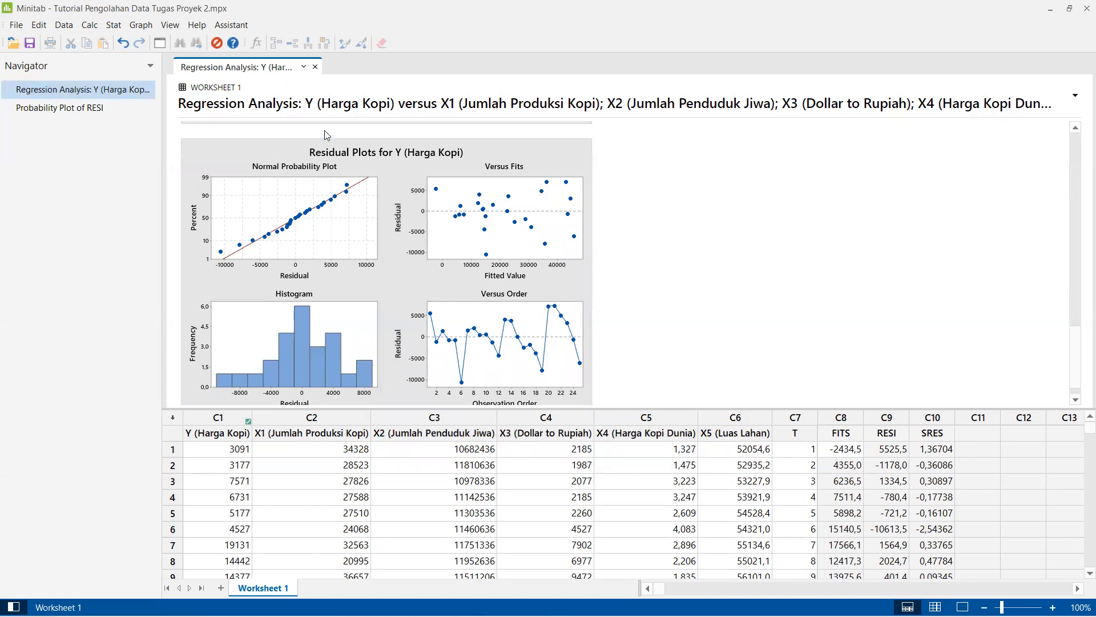
Step: Run a Spearman correlation at 95,0 confidence on X1 through X5 and RESI, and examine the pairwise correlations table
click(113, 25)
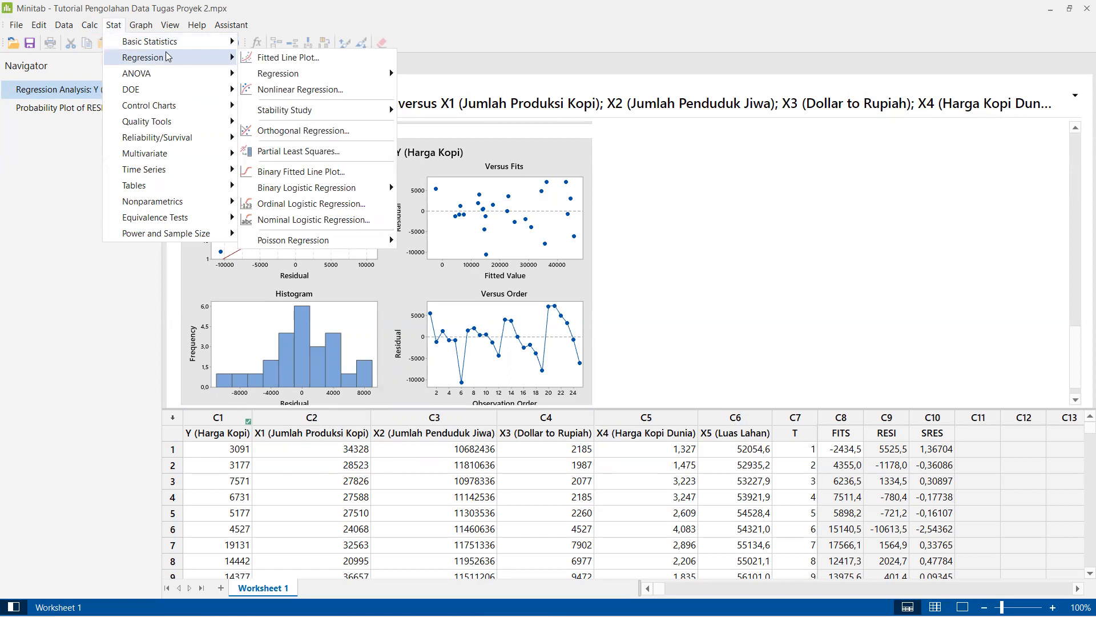
mouse_move(176, 49)
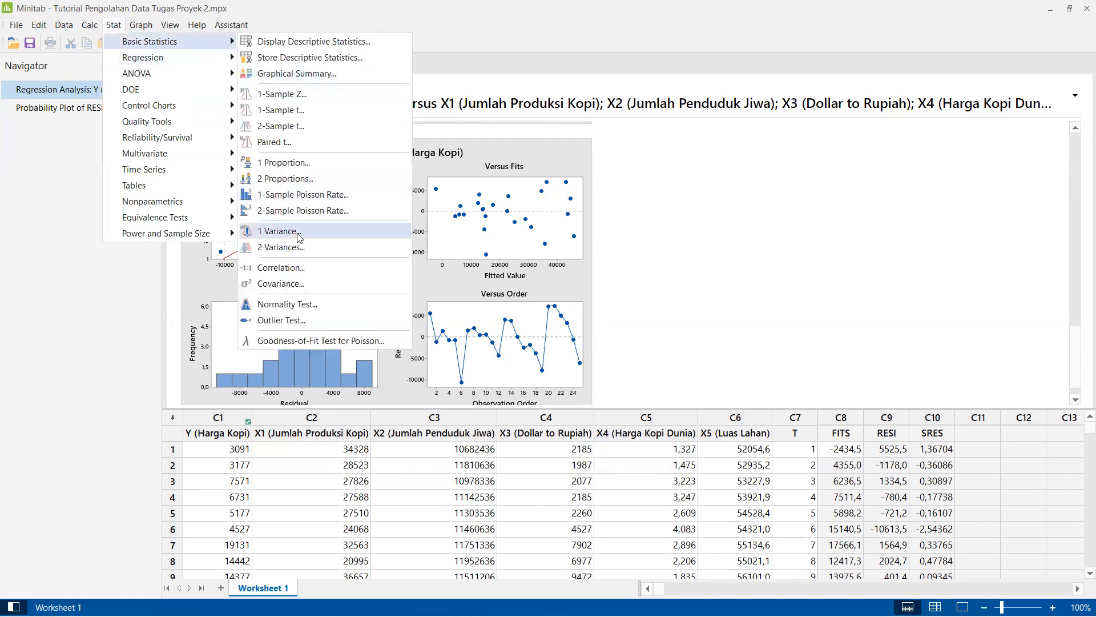
click(274, 269)
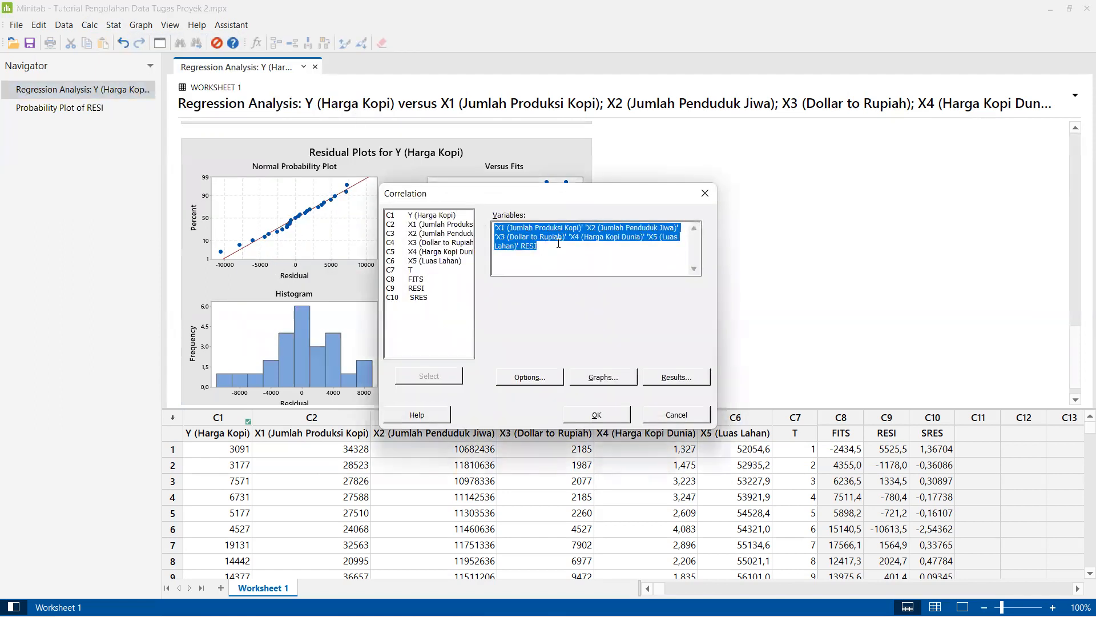
click(560, 244)
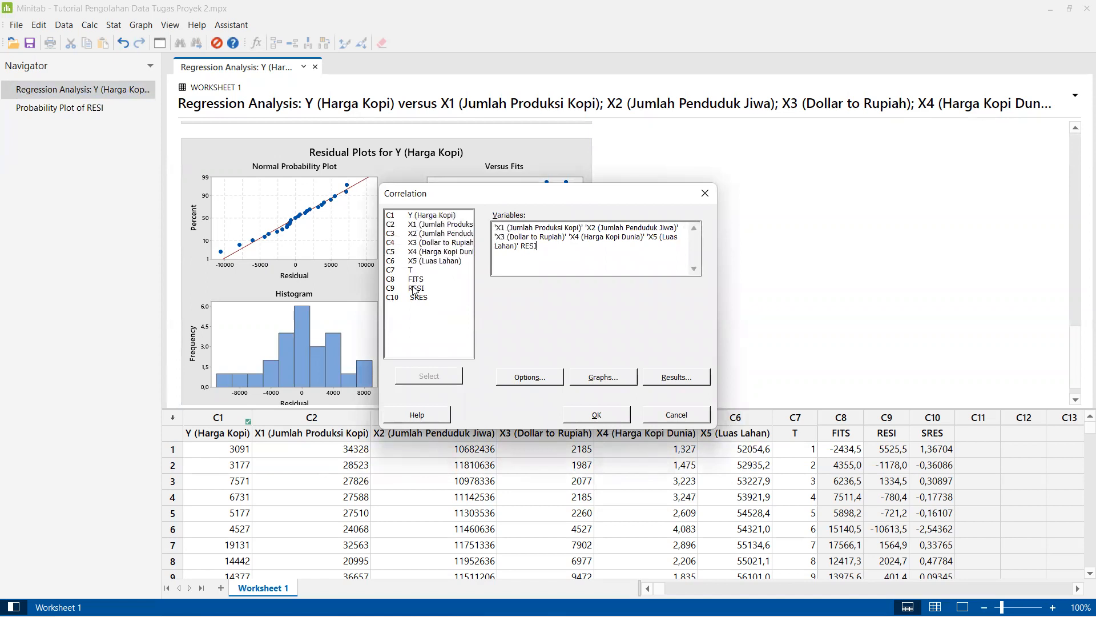
click(553, 379)
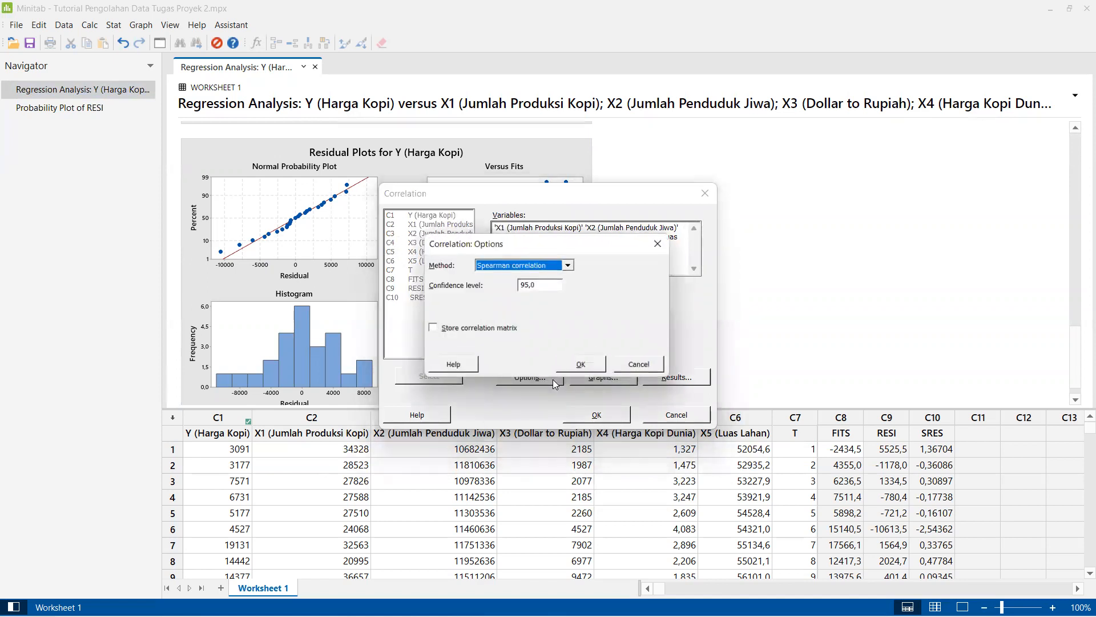
click(529, 264)
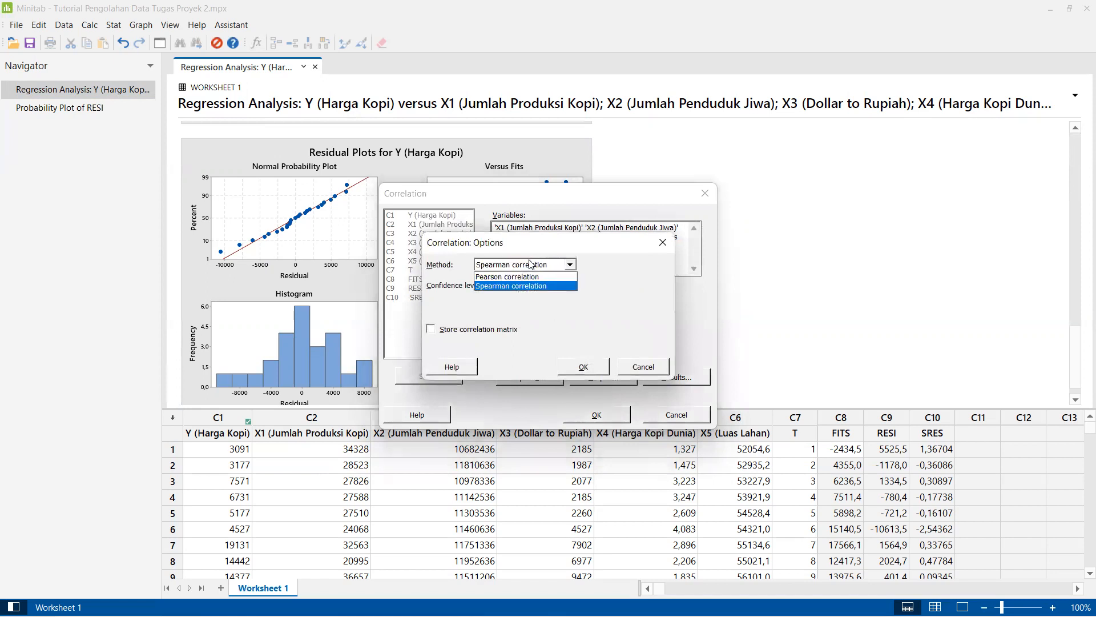
click(500, 286)
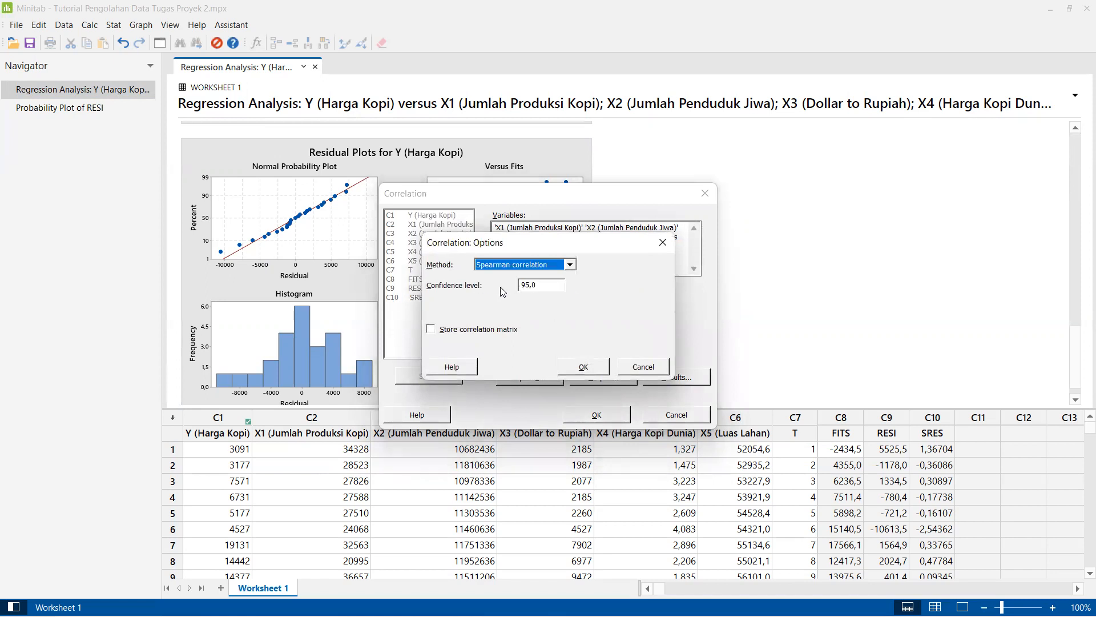
click(588, 367)
click(594, 414)
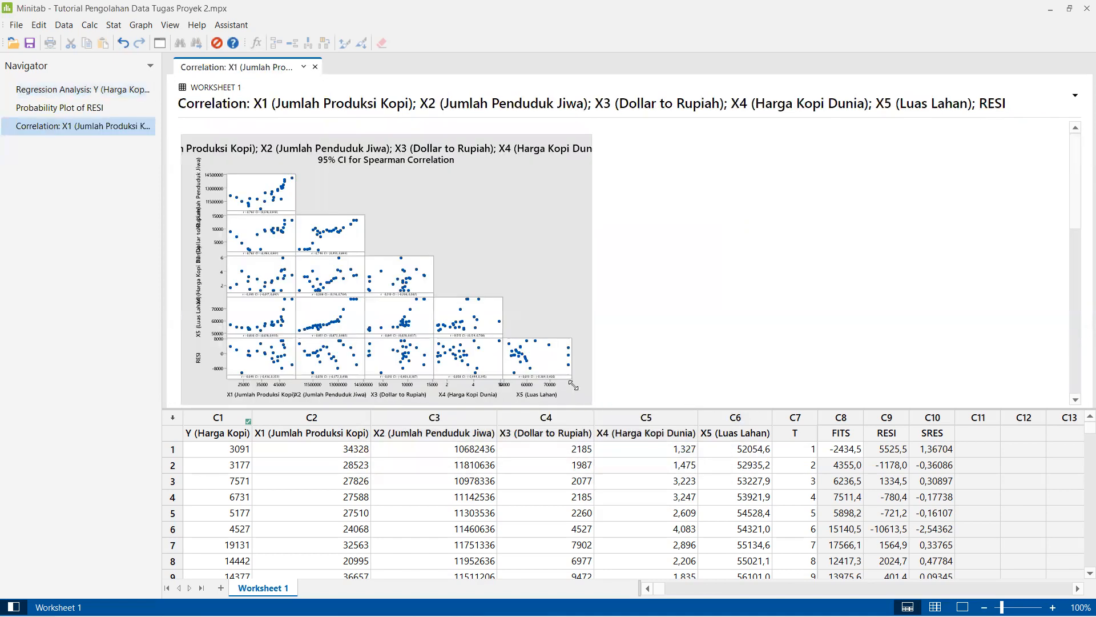
scroll(807, 343, down, 10)
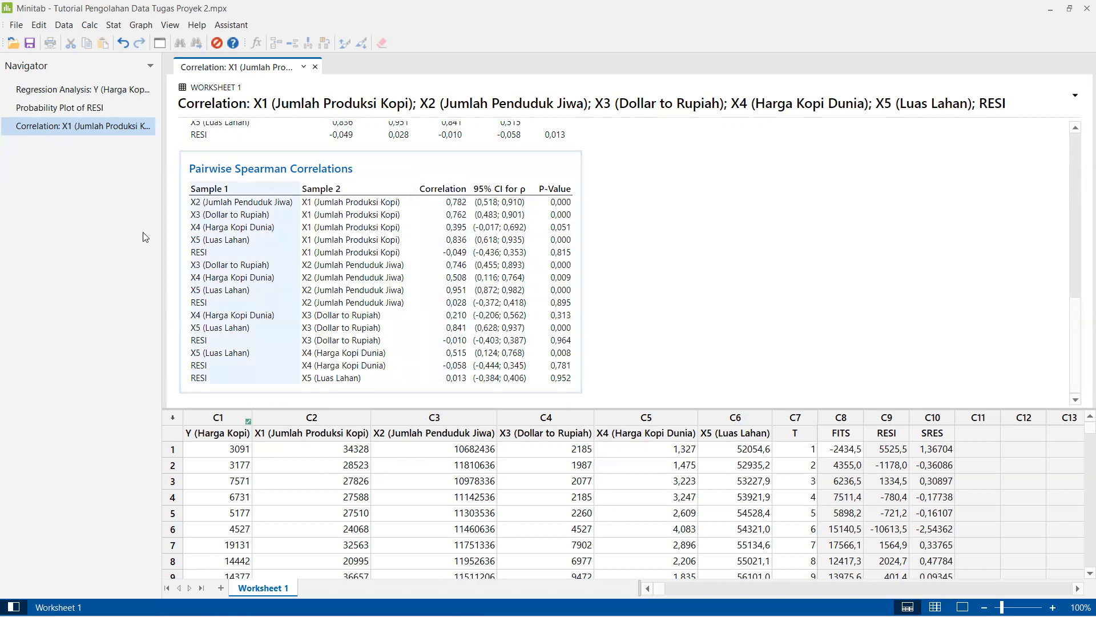
Step: Reopen the regression analysis output and examine the VIF values in the coefficients table
click(84, 91)
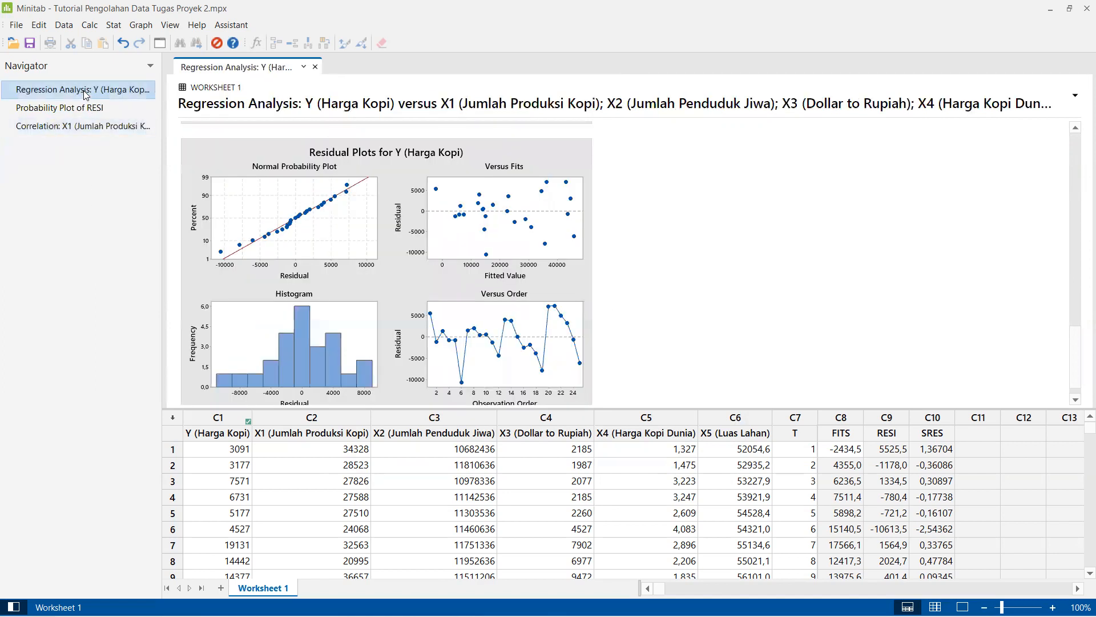
scroll(759, 258, up, 10)
scroll(759, 258, up, 1)
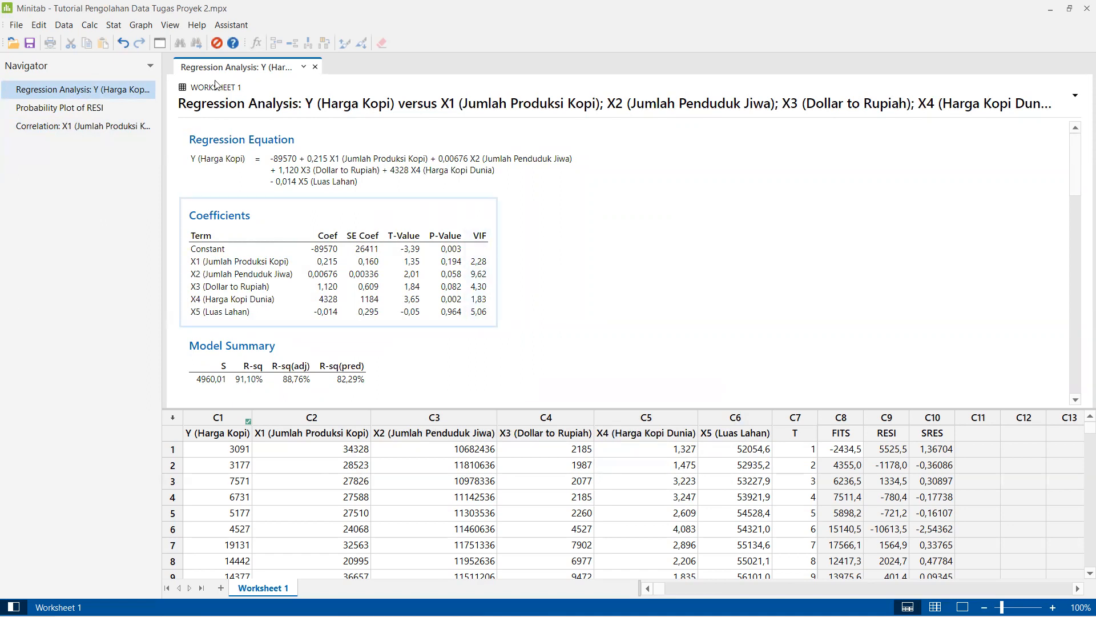
Step: Create With Regression scatterplots of Y (Harga Kopi) against each of X1 through X5, and review all the plots
click(140, 26)
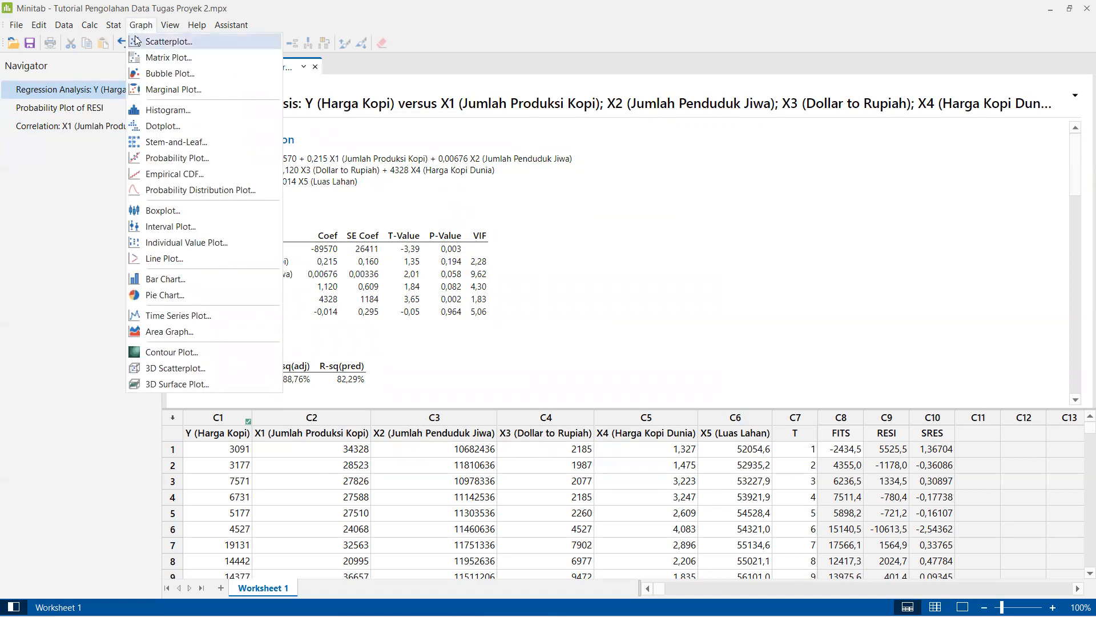
click(136, 39)
click(567, 281)
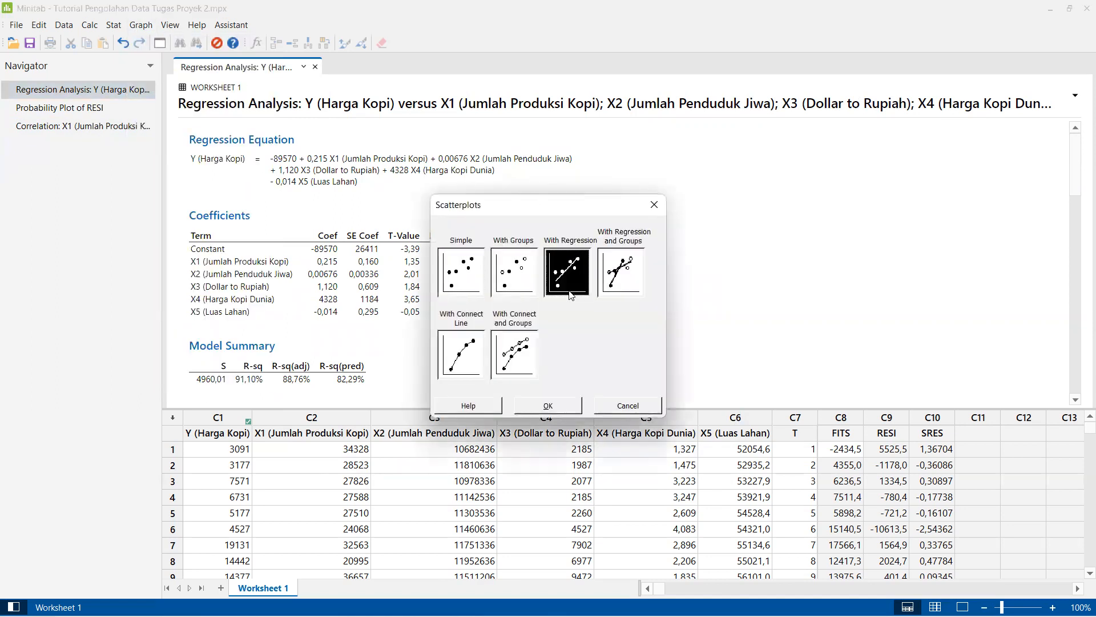
click(535, 404)
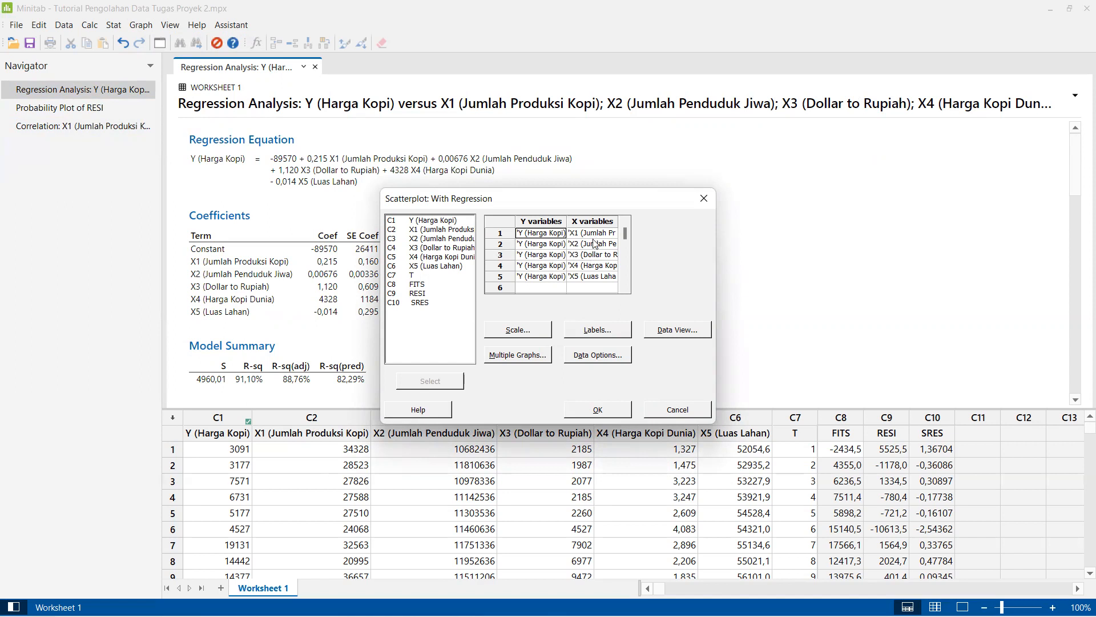
click(594, 410)
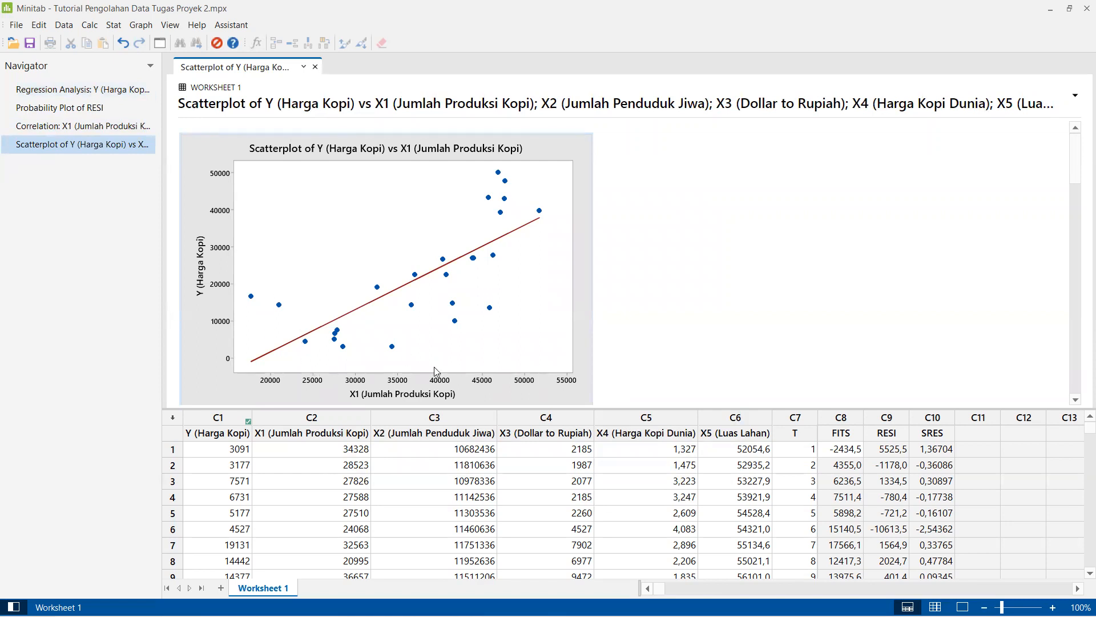
scroll(444, 287, down, 5)
scroll(444, 287, down, 15)
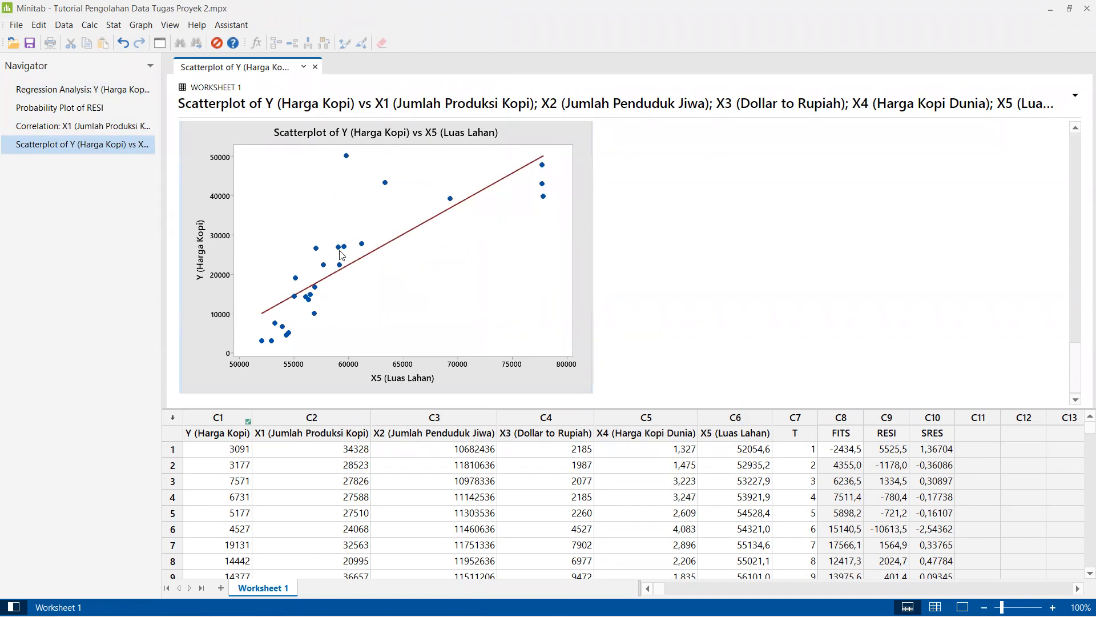
Step: Reopen the regression analysis output and examine the Durbin-Watson statistic
click(104, 95)
scroll(580, 275, down, 3)
scroll(579, 274, down, 10)
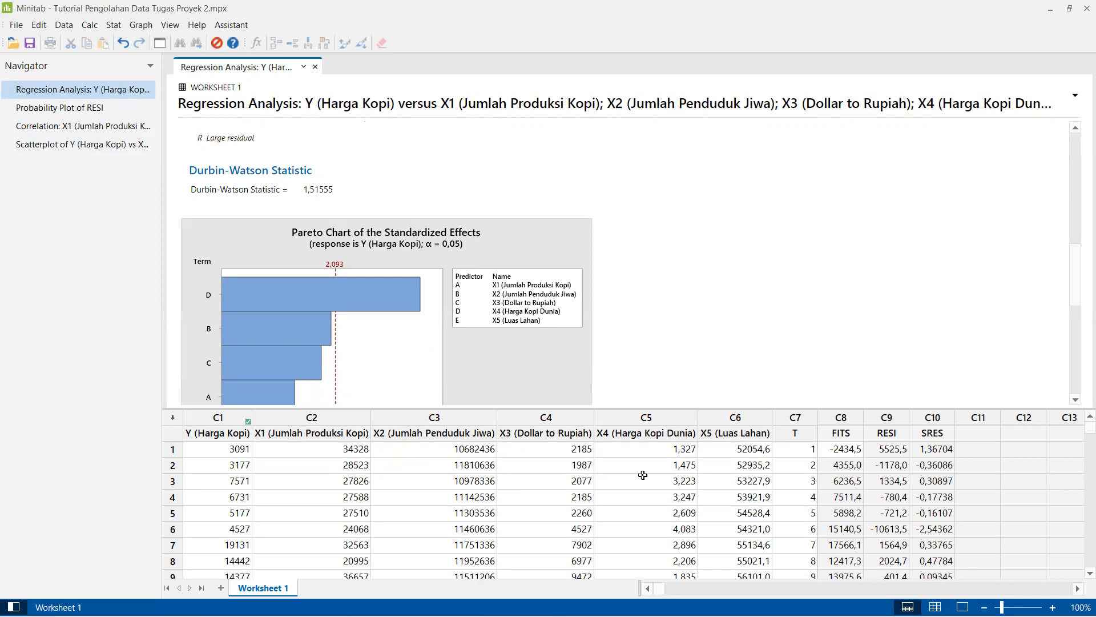
Step: Switch to Chrome, look up dL and dU for n=25 and k=5 in tabel-dw.pdf, and return to Minitab
mouse_move(656, 615)
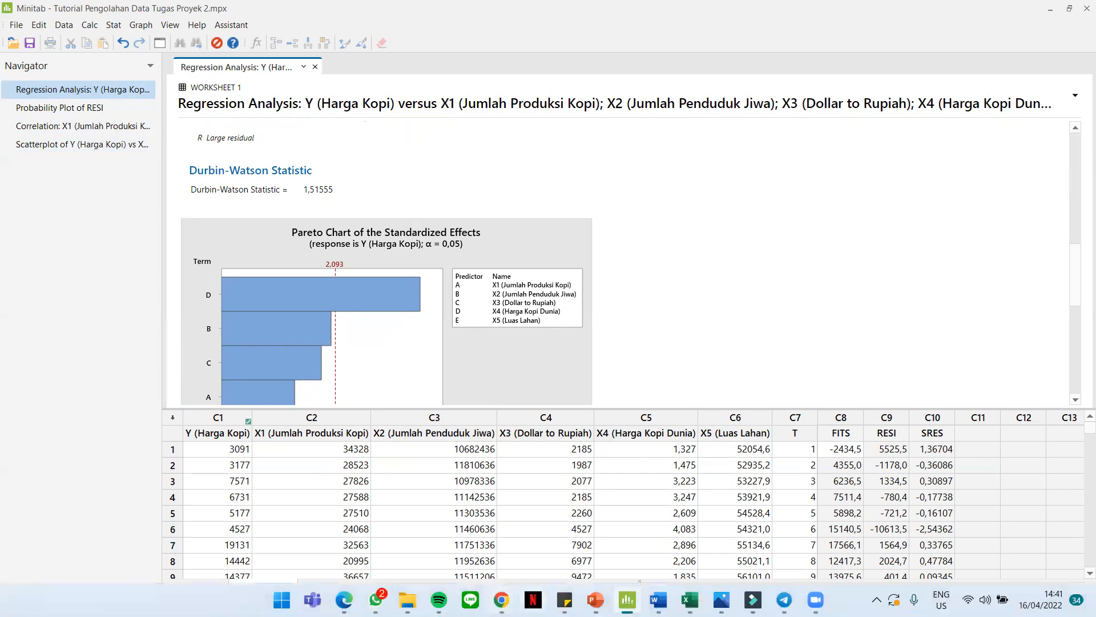
mouse_move(501, 599)
click(552, 523)
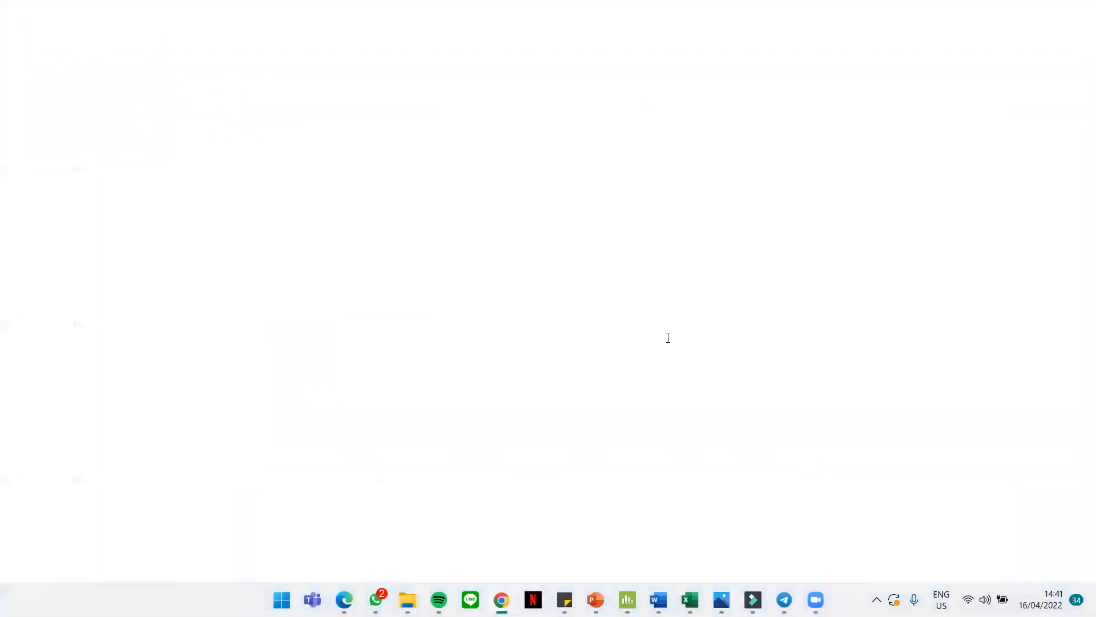
scroll(668, 338, down, 7)
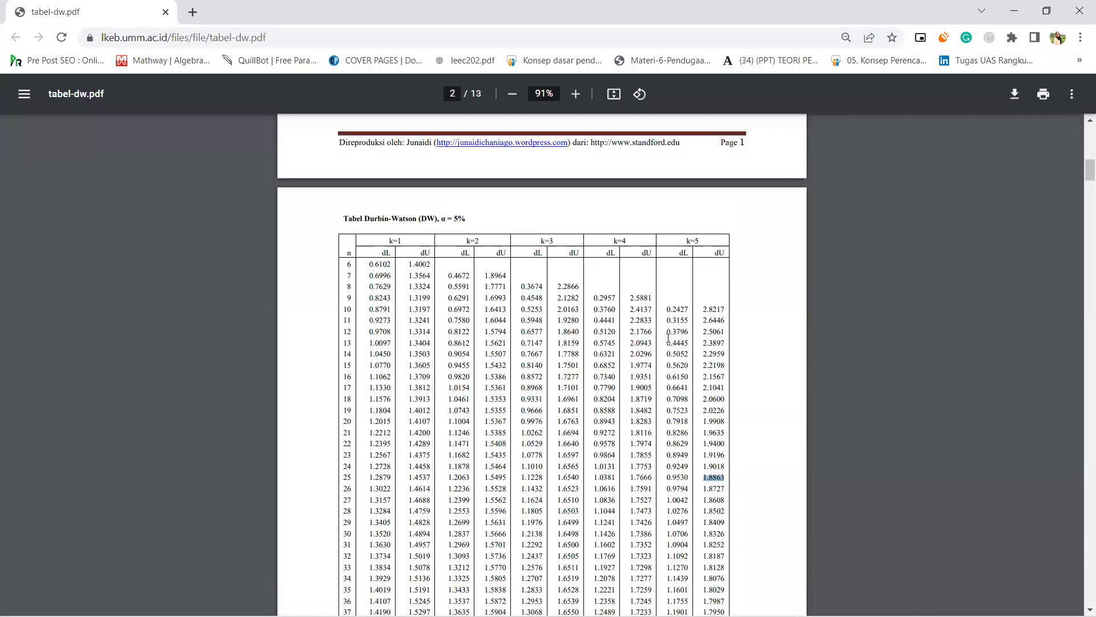
scroll(668, 337, down, 1)
drag(370, 449, 725, 450)
click(691, 451)
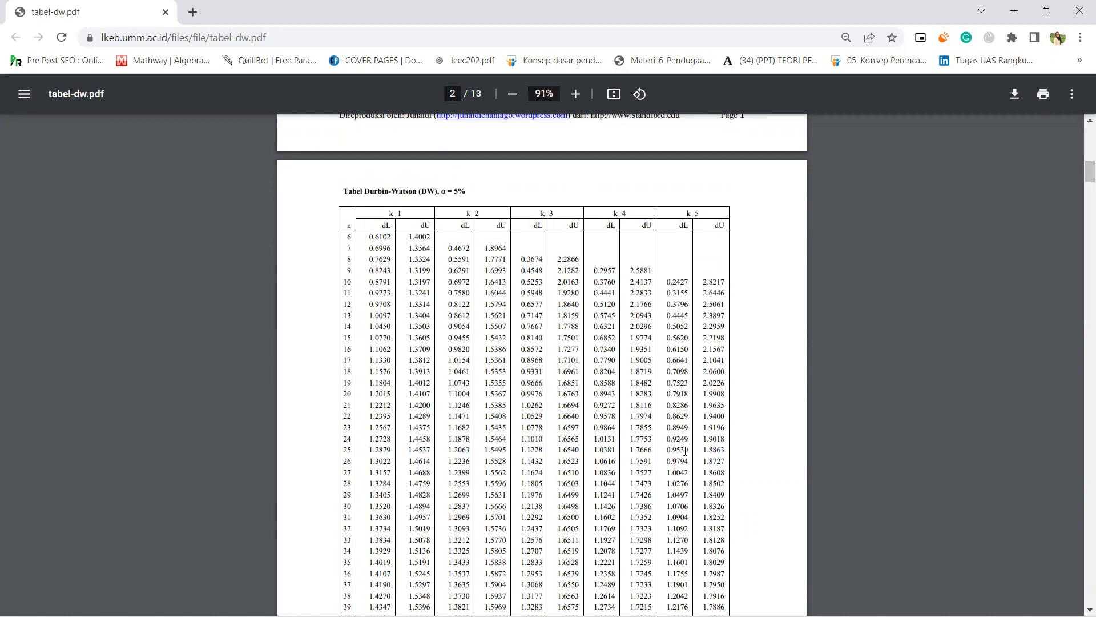
drag(665, 450, 726, 453)
click(693, 455)
click(1015, 11)
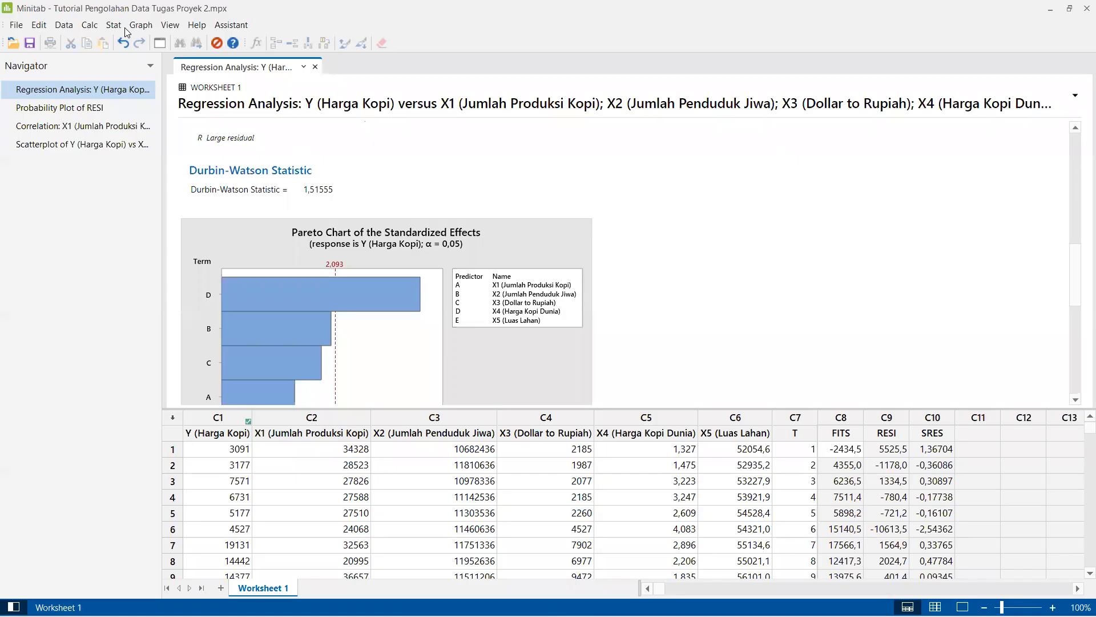
Step: Run a nonparametric Runs Test on RESI, testing above and below the mean
click(113, 25)
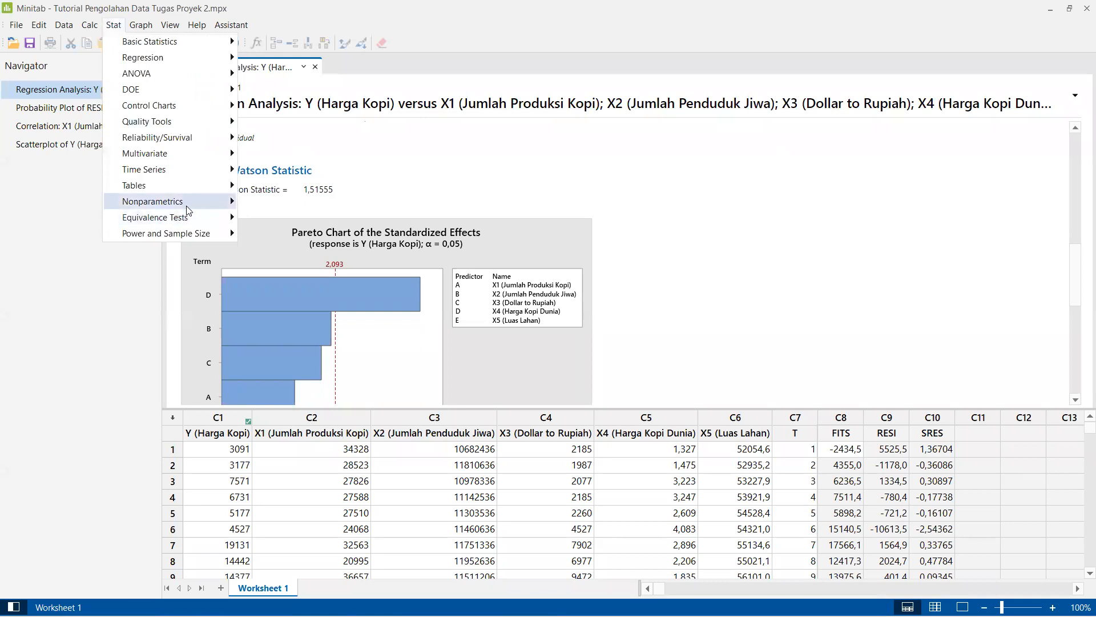
mouse_move(190, 205)
click(275, 311)
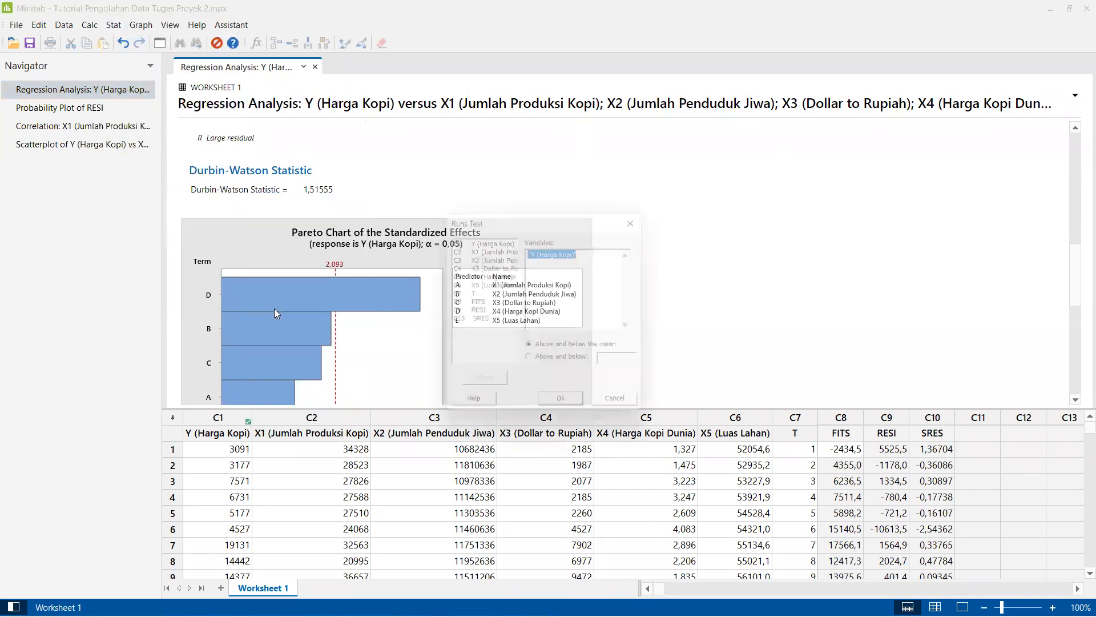
key(Delete)
double_click(477, 313)
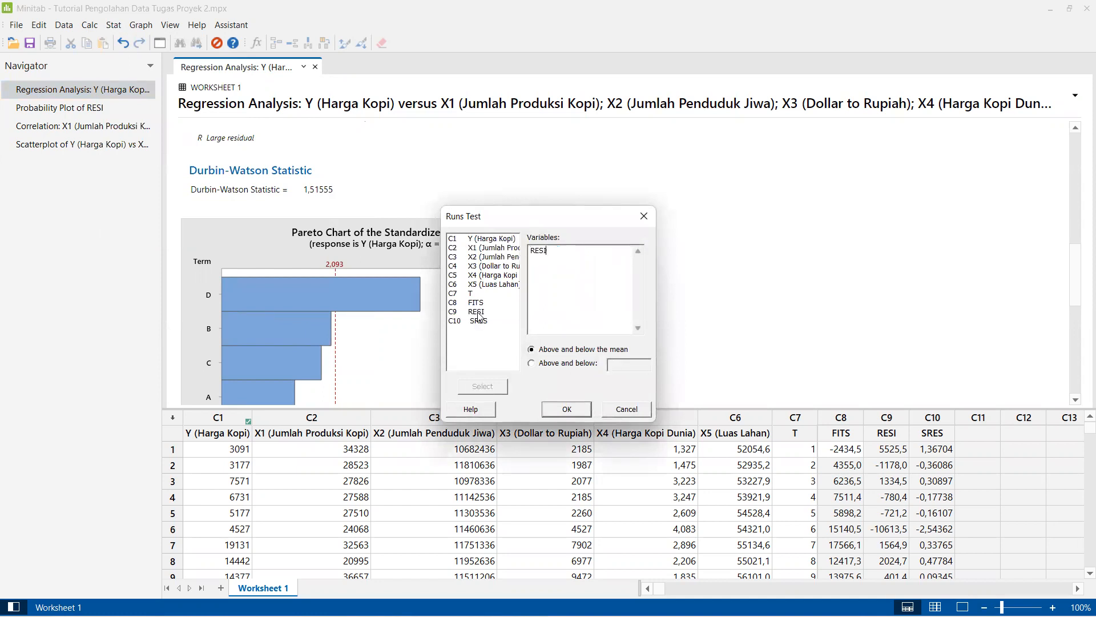
click(566, 409)
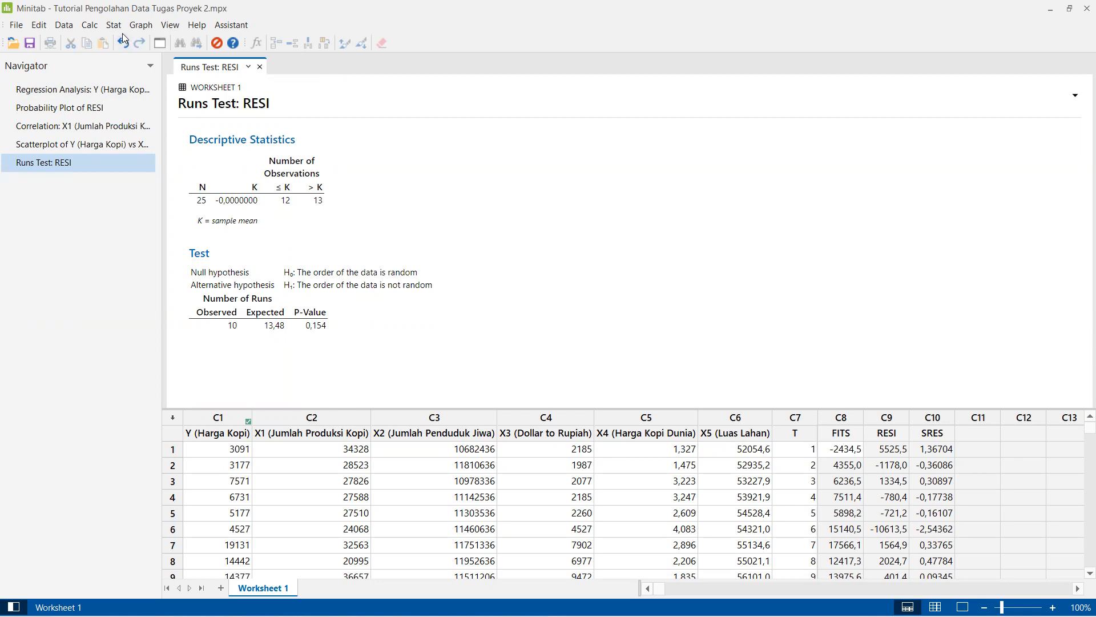
Step: Calculate MEAN('RESI') with the Calculator and store the result in a new variable named Ui
click(91, 25)
click(99, 42)
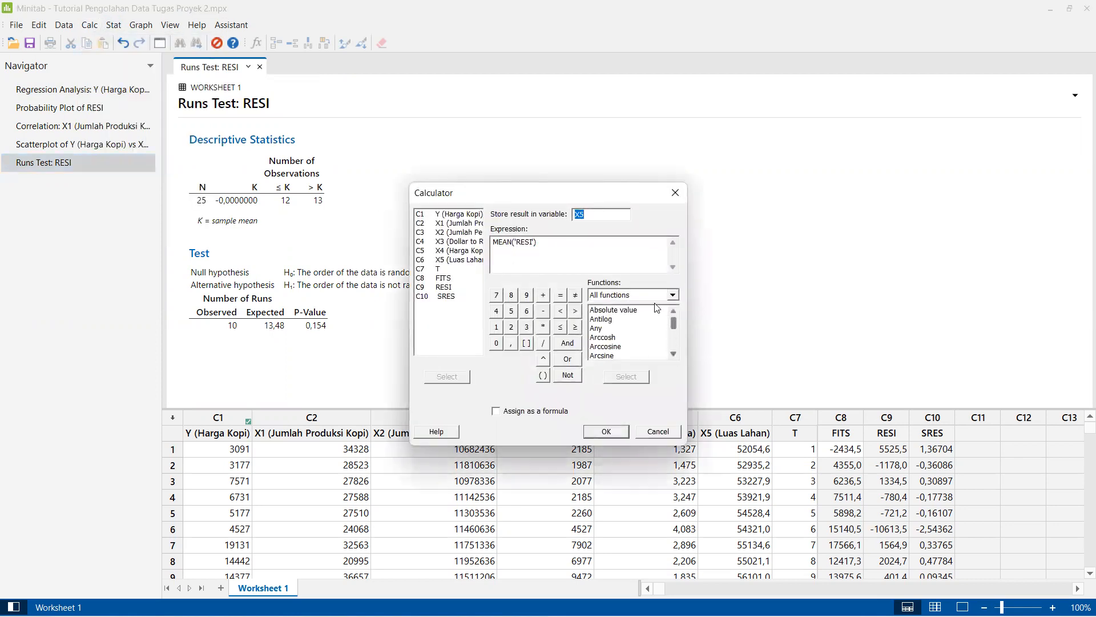
click(562, 242)
scroll(675, 352, down, 2)
scroll(675, 352, down, 3)
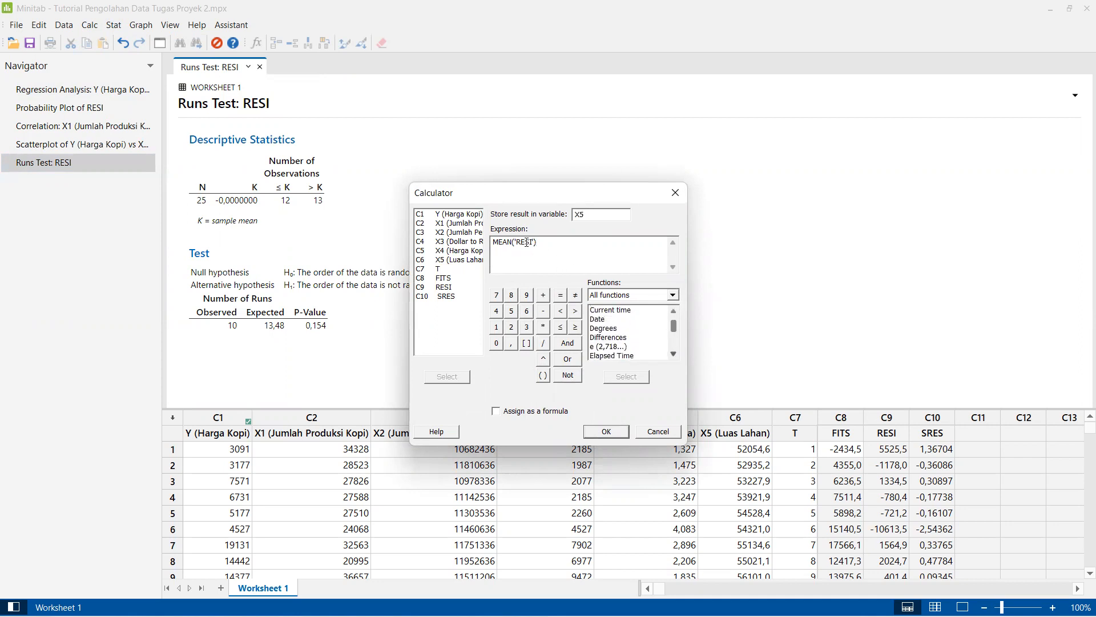
drag(586, 220, 541, 217)
text(Ui)
click(622, 432)
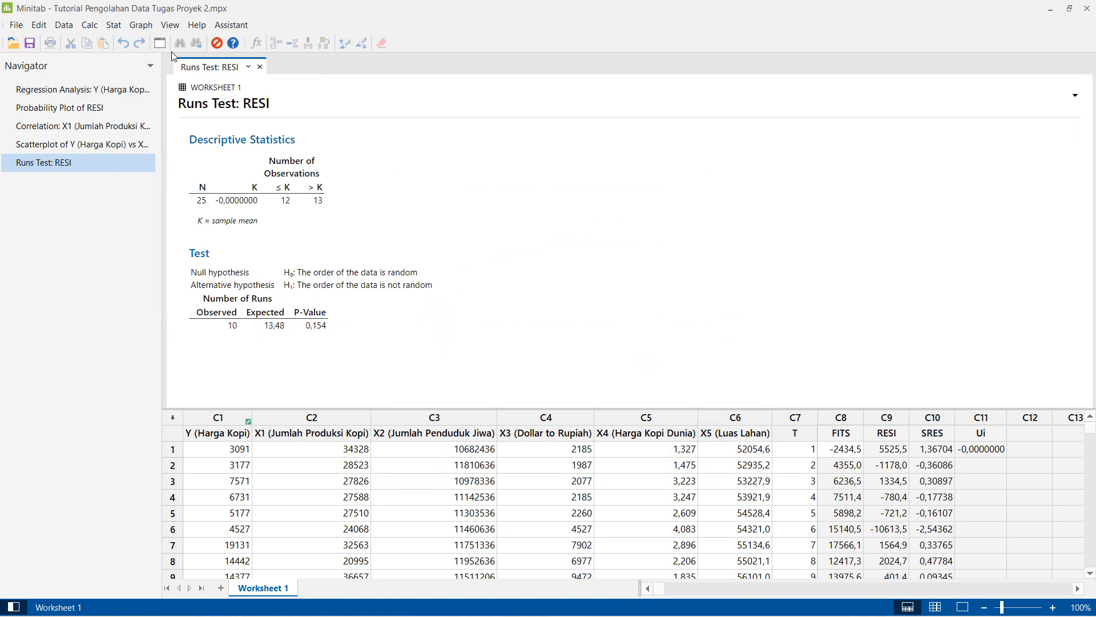
Step: Calculate RESI multiplied by X1 (Jumlah Produksi Kopi) and store the result in a new column named Ui*X1
click(98, 27)
click(94, 38)
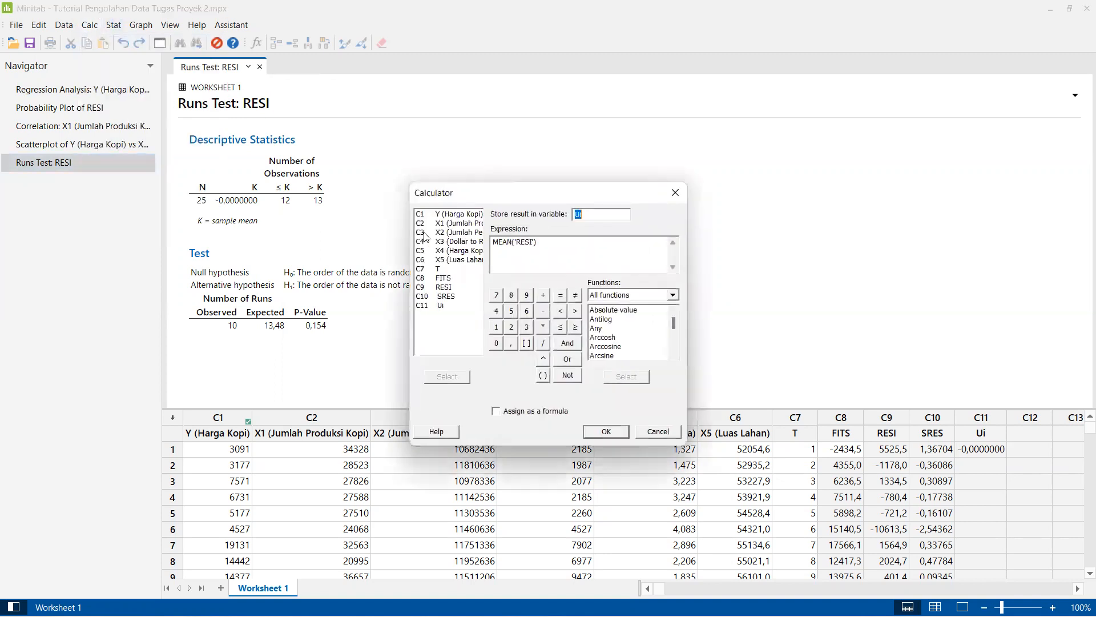
click(596, 216)
text(*X1)
drag(577, 241, 492, 242)
key(BackSpace)
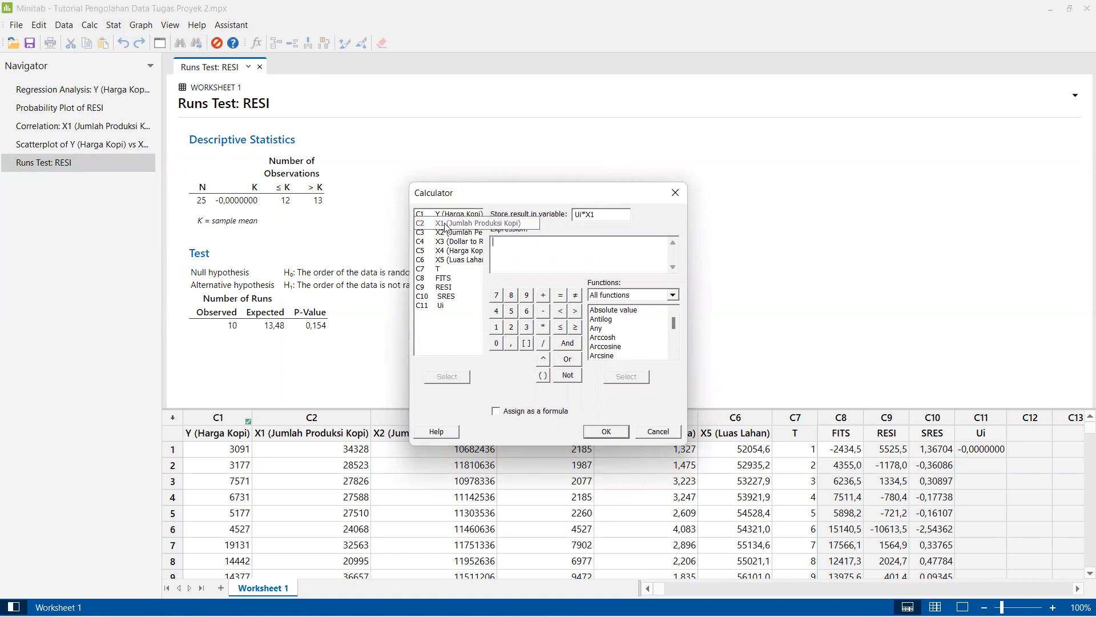
double_click(457, 288)
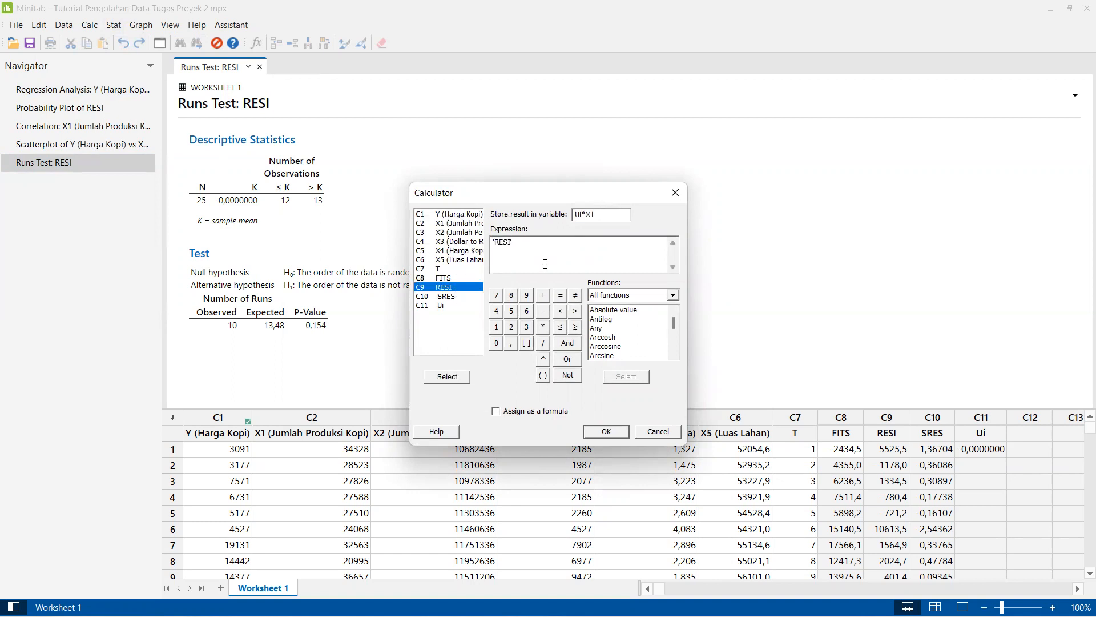
text(*)
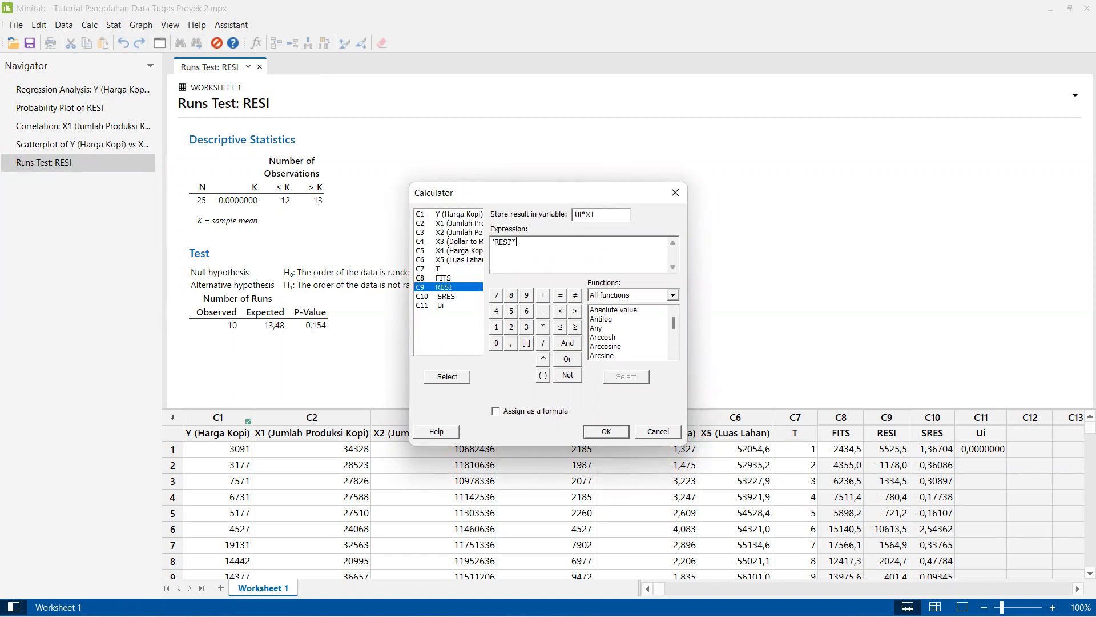
double_click(467, 224)
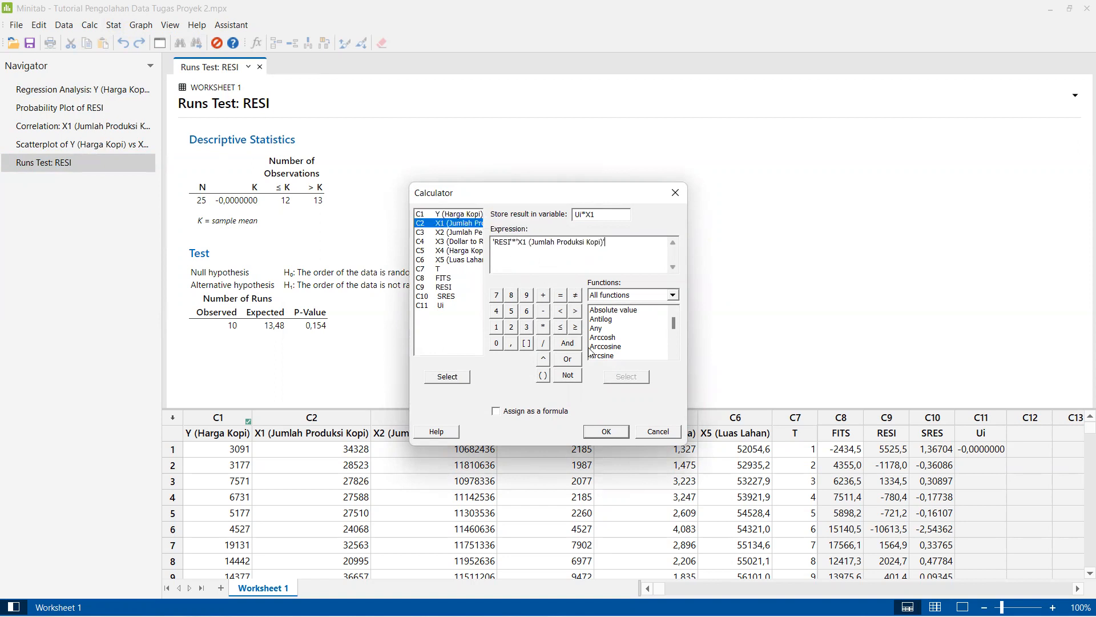
click(605, 431)
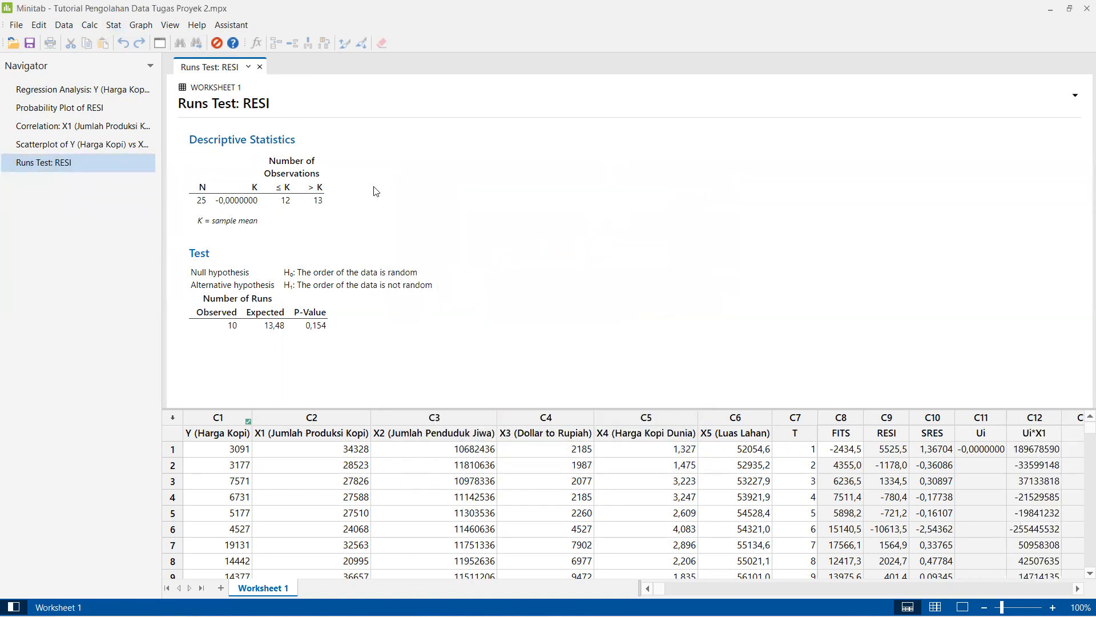
Step: Calculate RESI multiplied by X2 (Jumlah Penduduk Jiwa) and store the result in a new column named Ui*X2
click(90, 25)
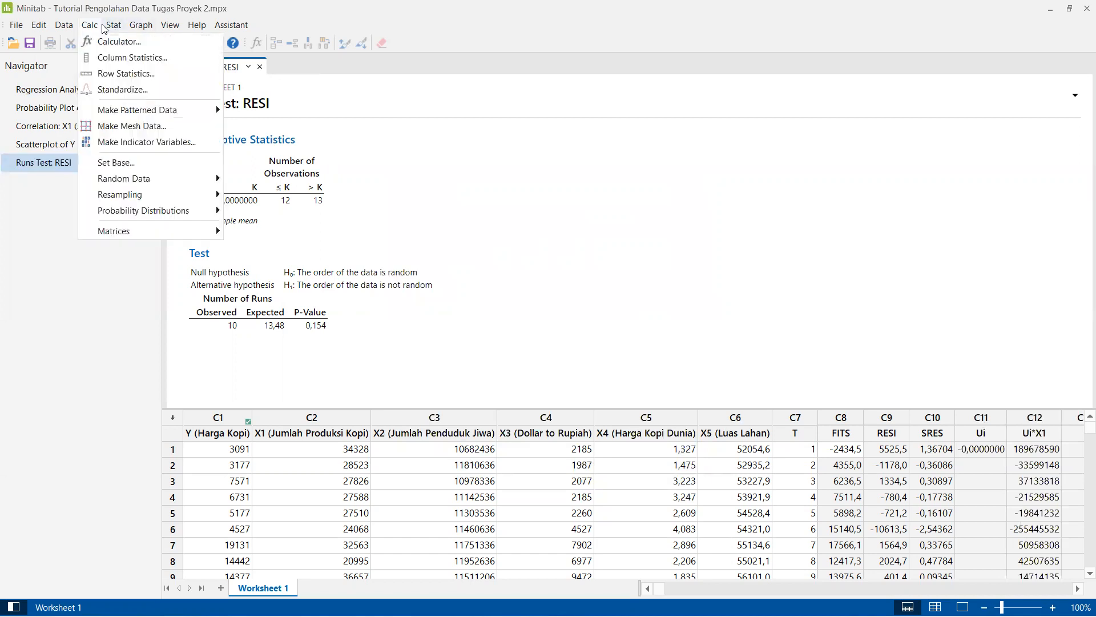
click(108, 39)
text(Ui*X2)
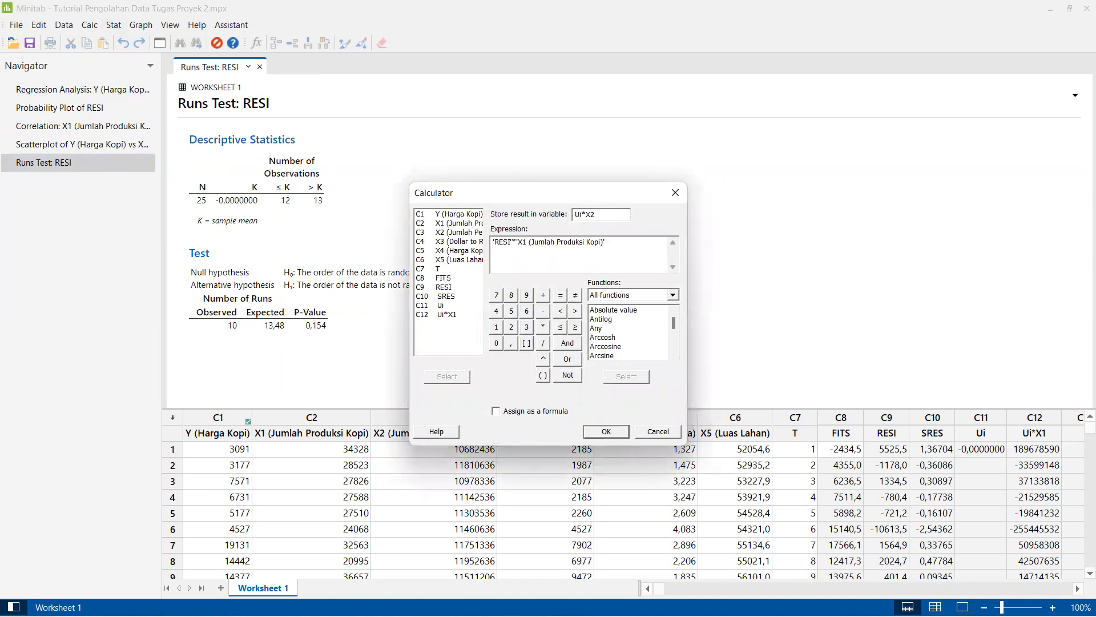
drag(606, 242, 517, 242)
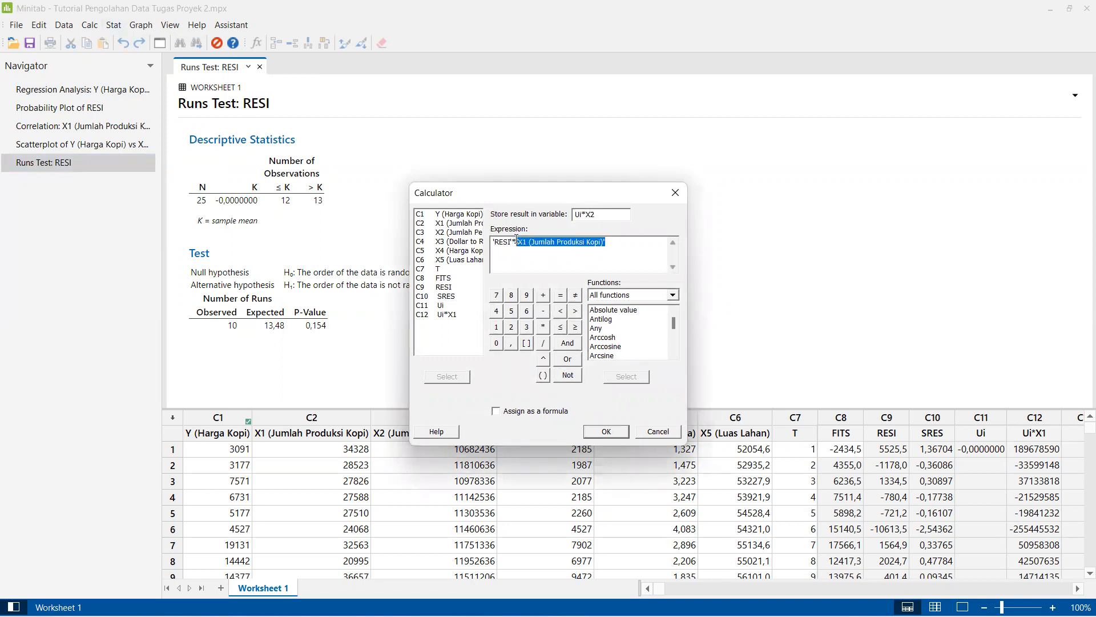
key(BackSpace)
double_click(460, 232)
click(622, 432)
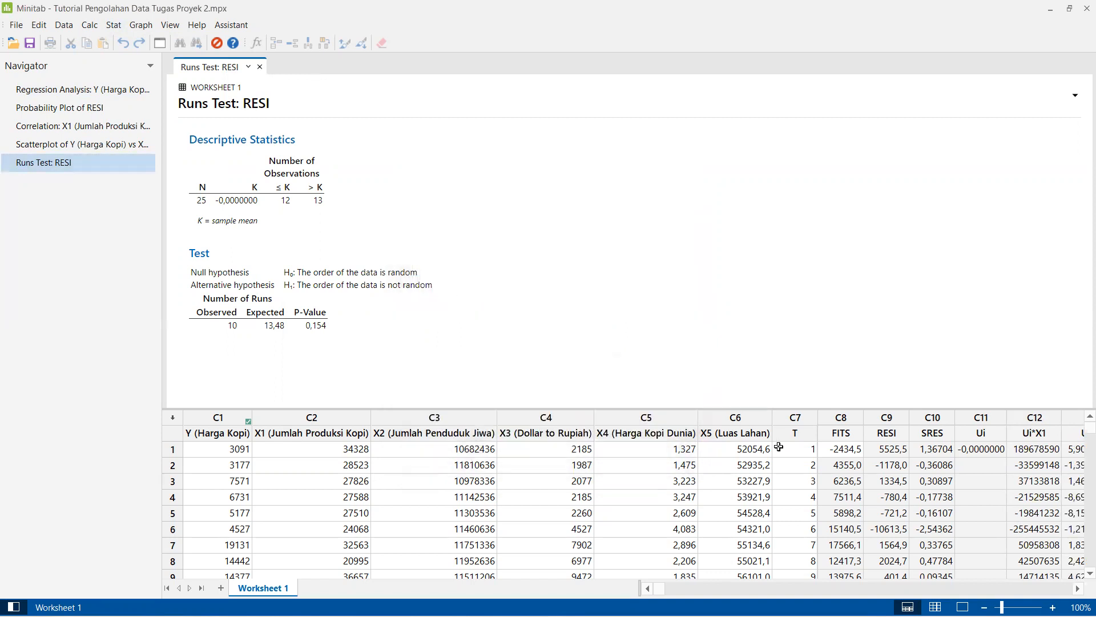
Step: Set up a new Calculator computation with X1 as the result variable and an expression beginning with 1/
click(1078, 588)
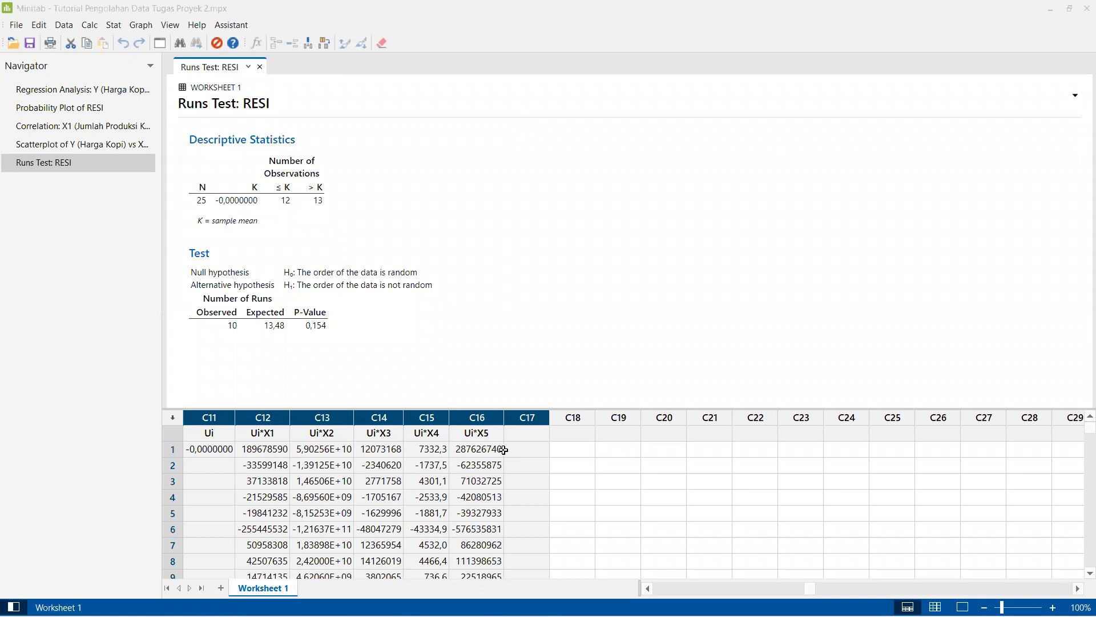
click(105, 25)
click(90, 26)
click(92, 28)
click(85, 41)
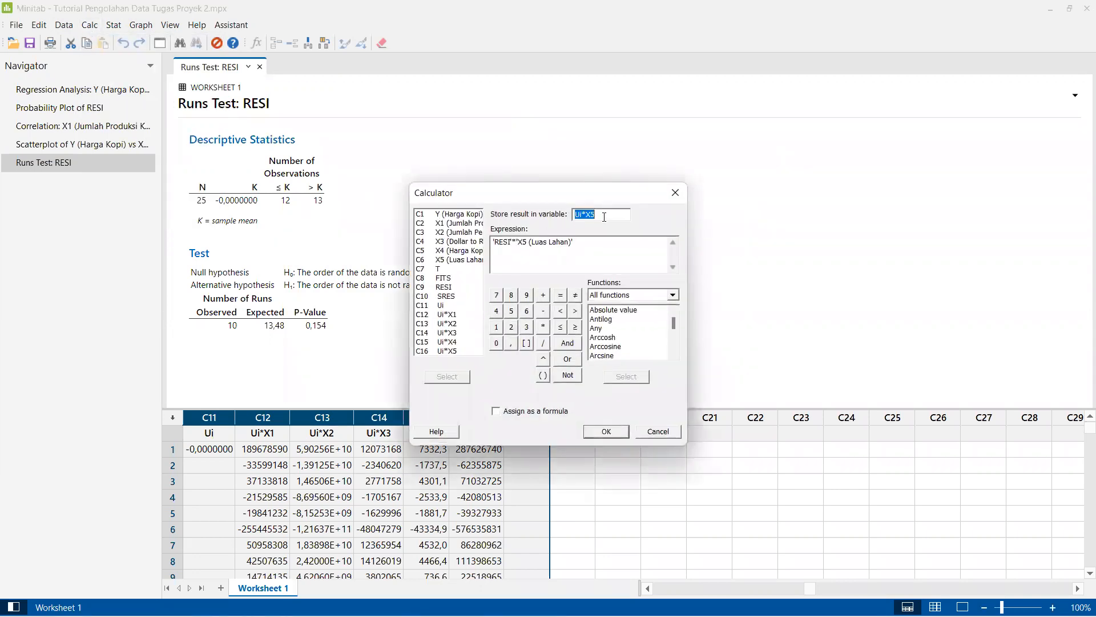
text(x1)
key(BackSpace)
key(BackSpace)
text(X1)
key(Tab)
key(BackSpace)
text(1)
Step: Extend the expression with the N total function of Ui*X1 and a multiplication sign, giving 1/COUNT('Ui*X1')*
scroll(675, 353, down, 3)
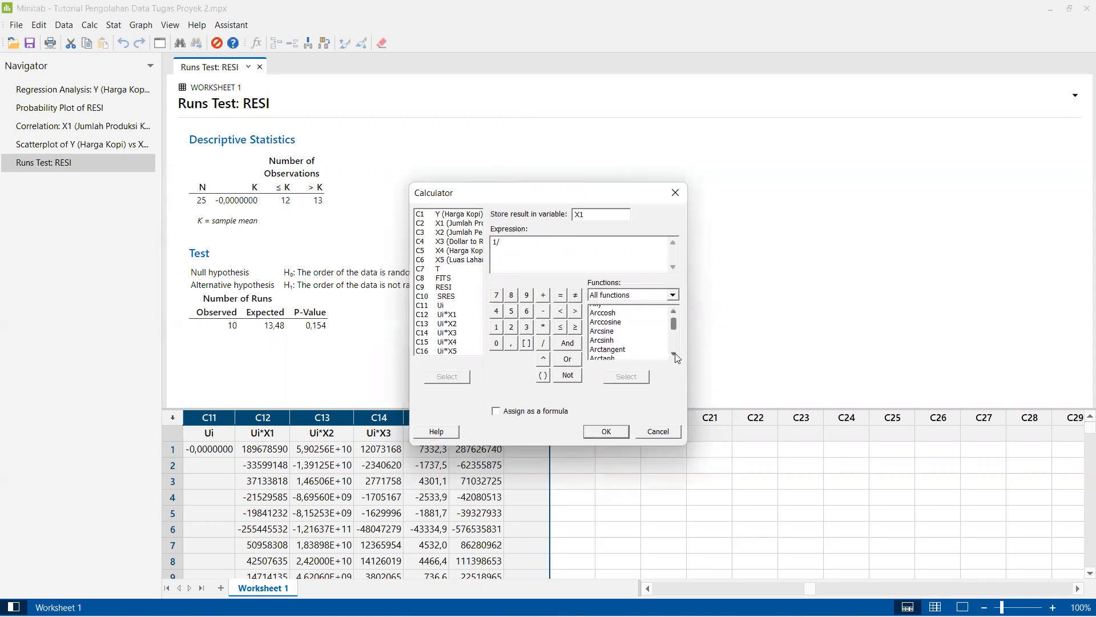
scroll(676, 326, down, 15)
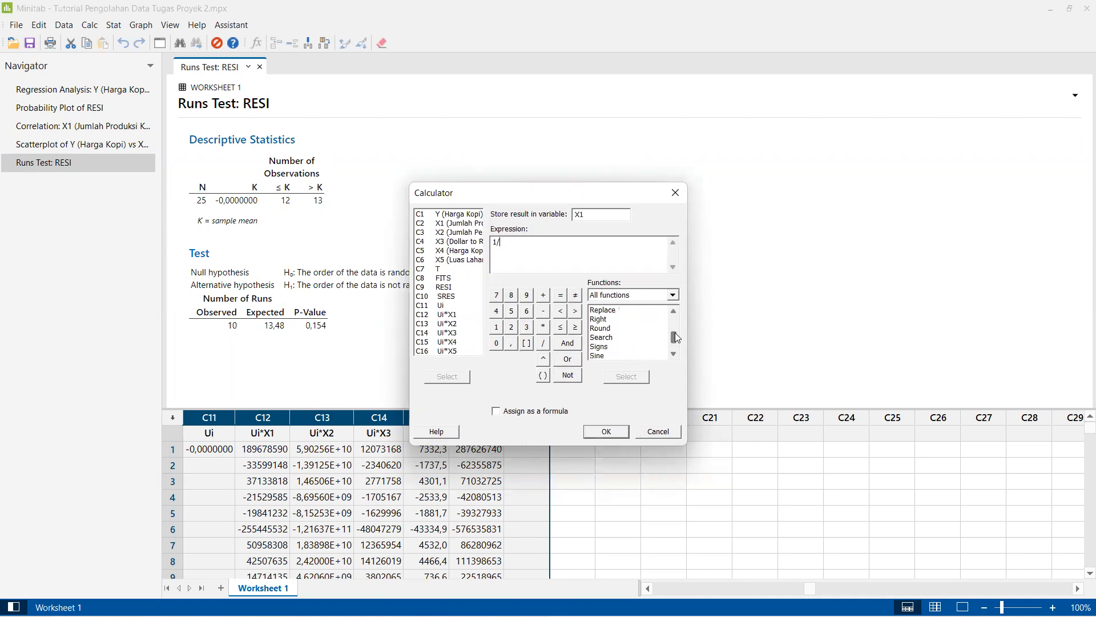
click(673, 354)
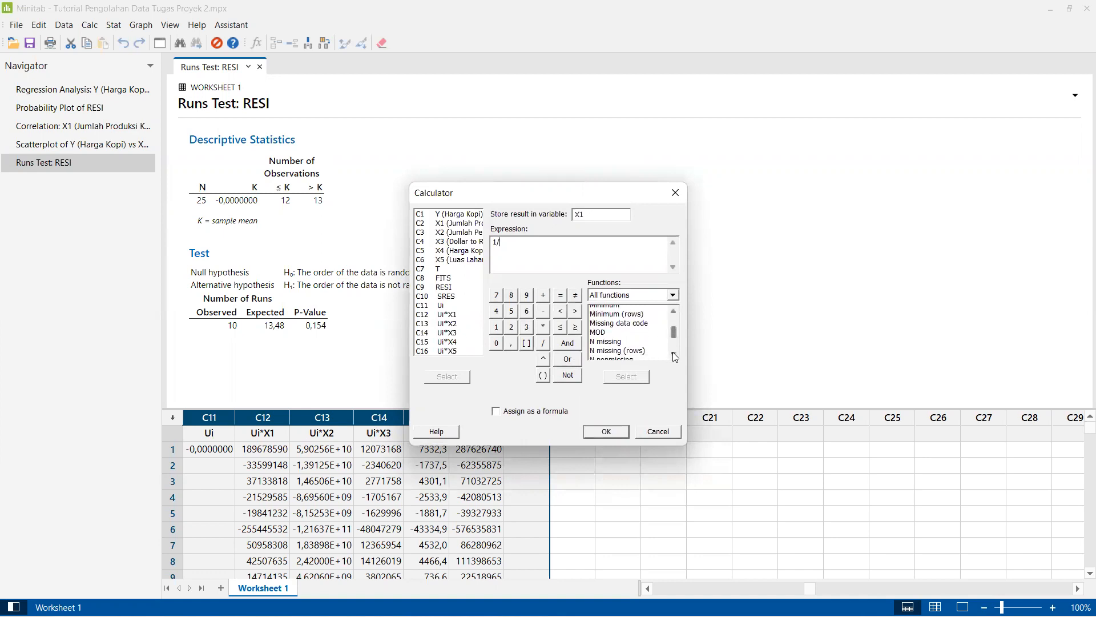
scroll(673, 351, down, 3)
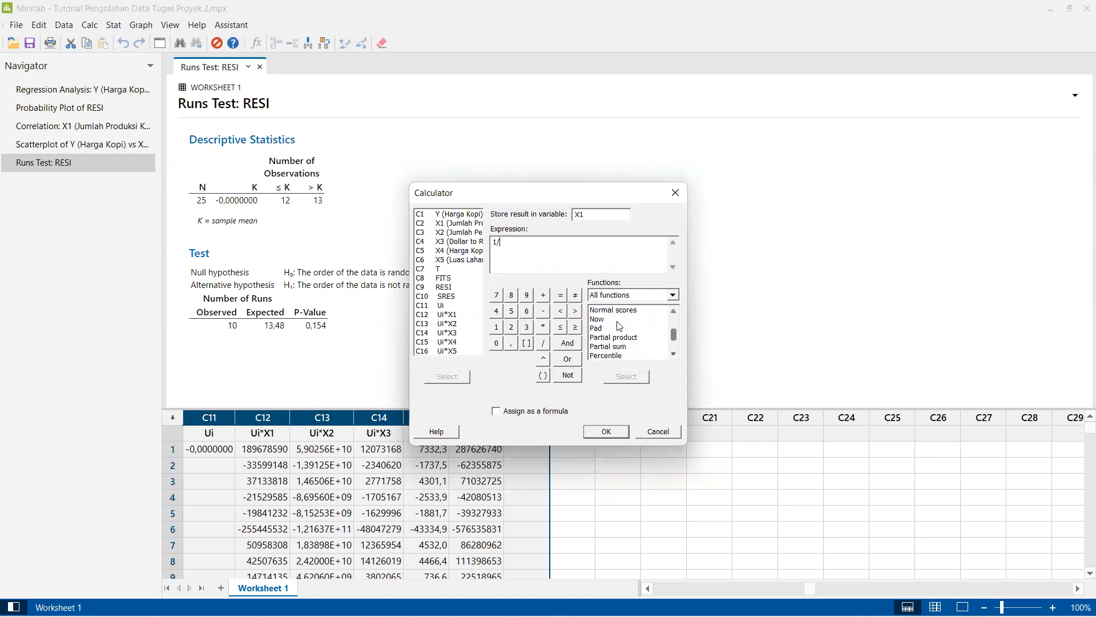
click(673, 311)
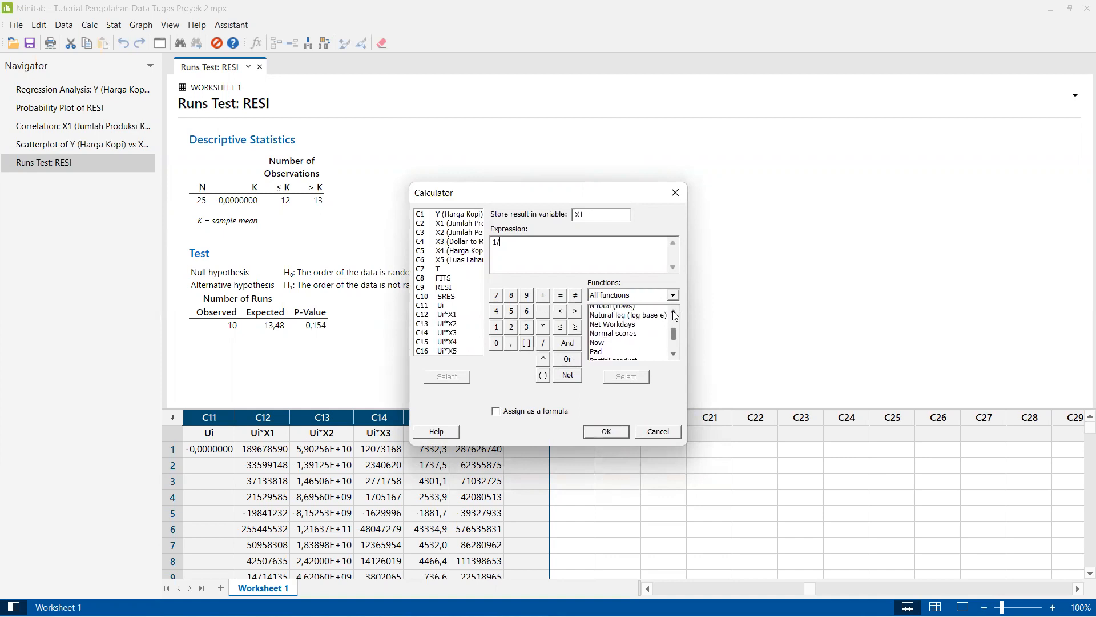
click(673, 311)
click(619, 330)
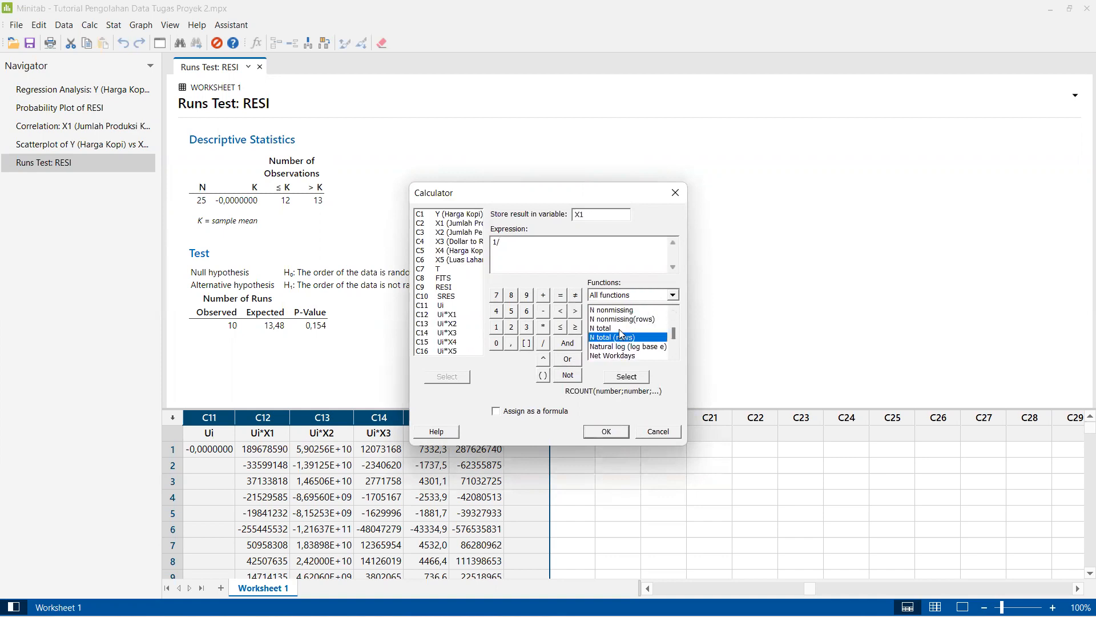
click(624, 378)
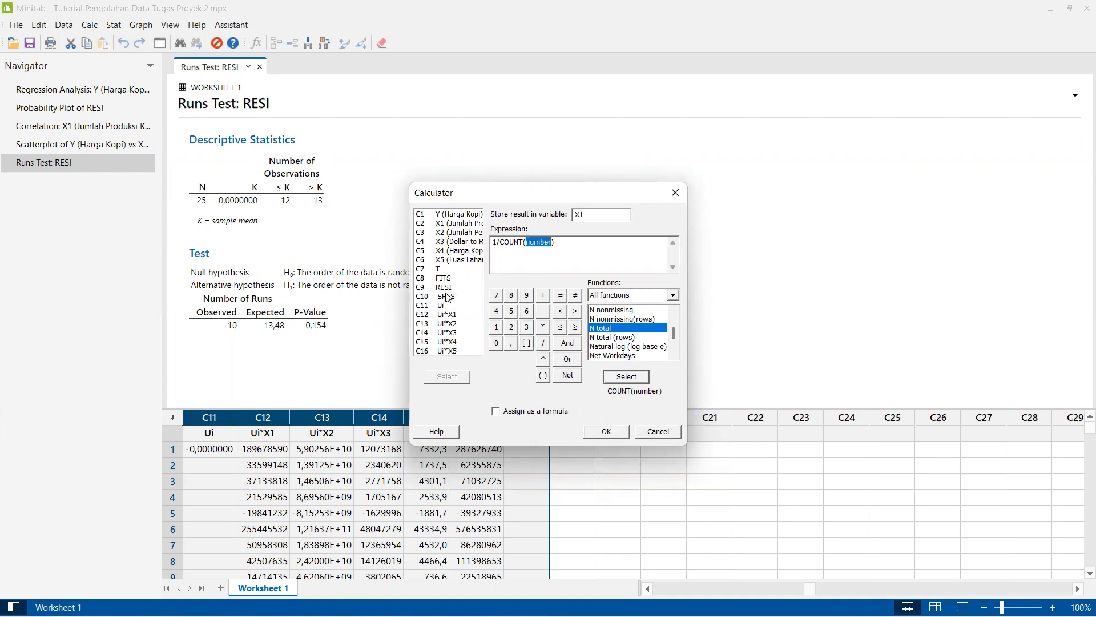
click(437, 315)
double_click(437, 315)
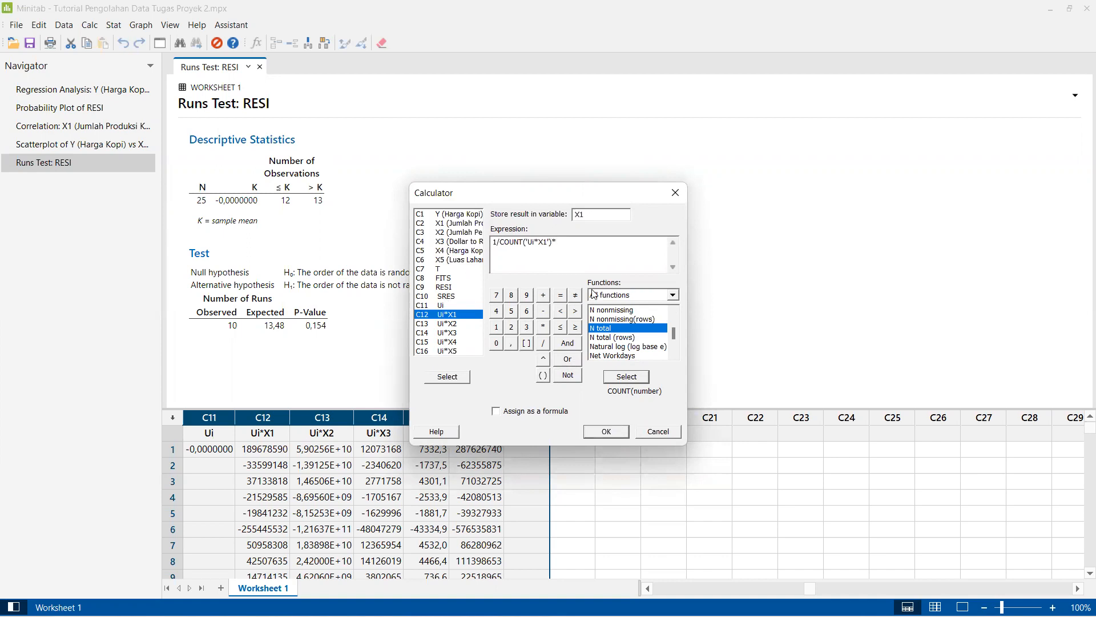
Step: Complete the expression with the Sum function of Ui*X1, giving 1/COUNT('Ui*X1')*SUM('Ui*X1'), and calculate the X1 column
click(655, 337)
key(s)
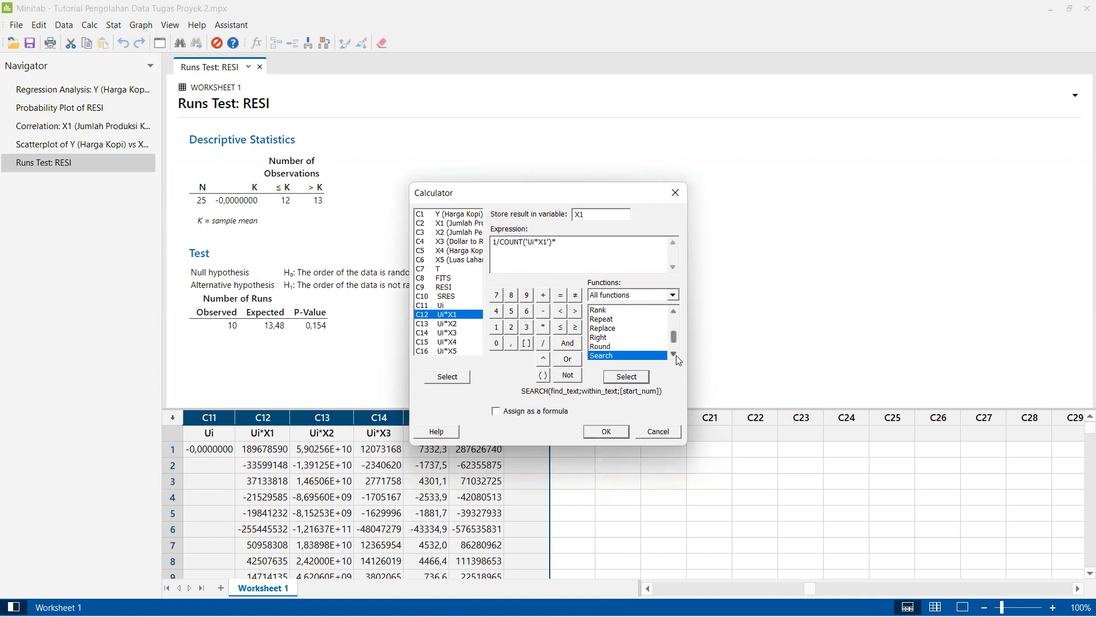
click(675, 355)
click(676, 356)
click(676, 356)
click(676, 356)
click(676, 356)
click(676, 355)
click(673, 355)
click(674, 354)
click(673, 355)
click(673, 355)
click(674, 354)
scroll(624, 318, down, 3)
click(674, 312)
click(673, 313)
click(674, 313)
click(674, 310)
click(675, 310)
click(630, 312)
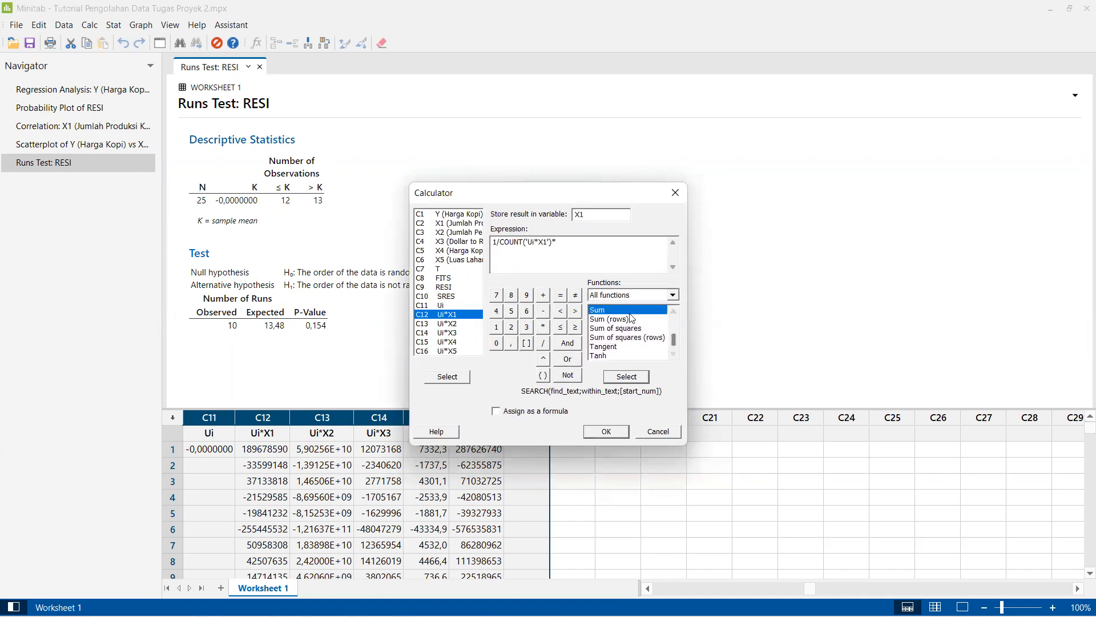
double_click(629, 312)
double_click(444, 316)
click(606, 432)
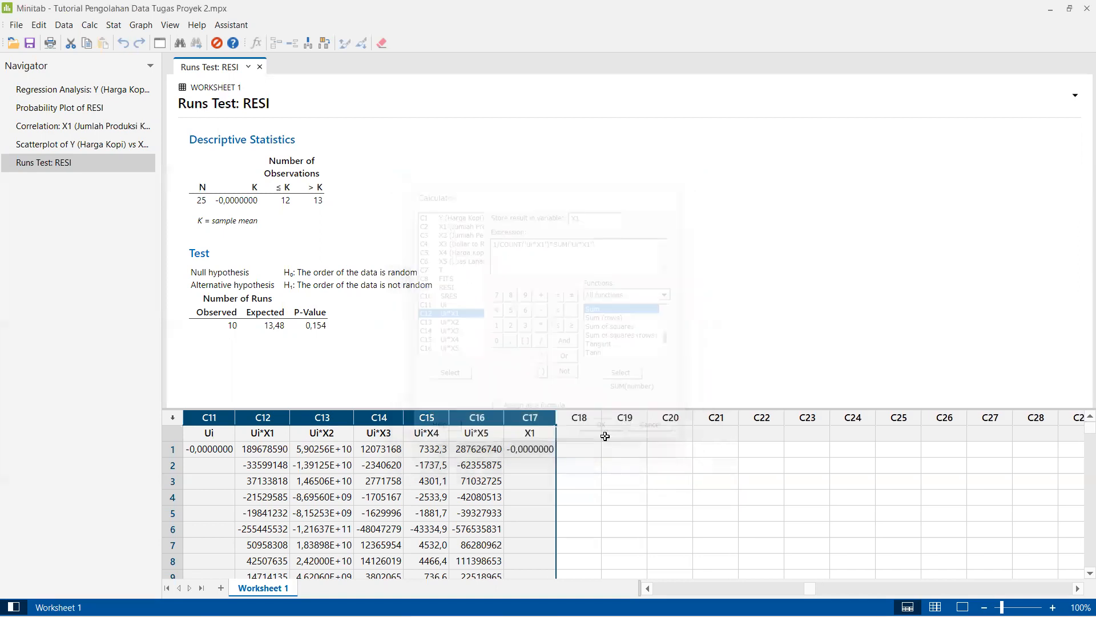
Step: Set up a new Calculator computation with X2 as the result variable and replace the COUNT argument with Ui*X2
click(91, 24)
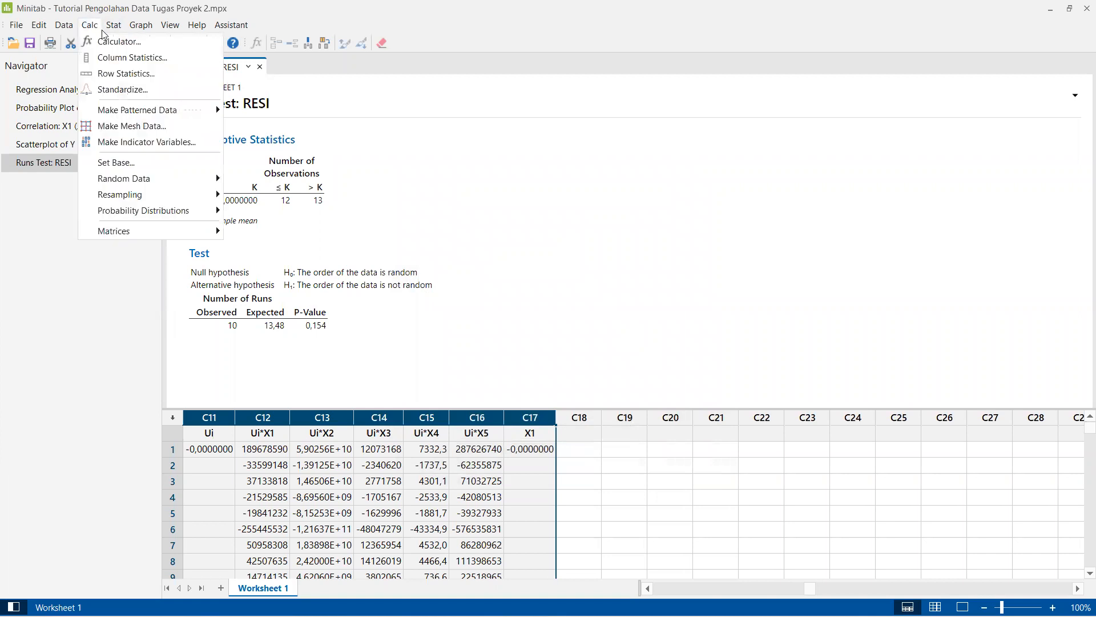
click(118, 41)
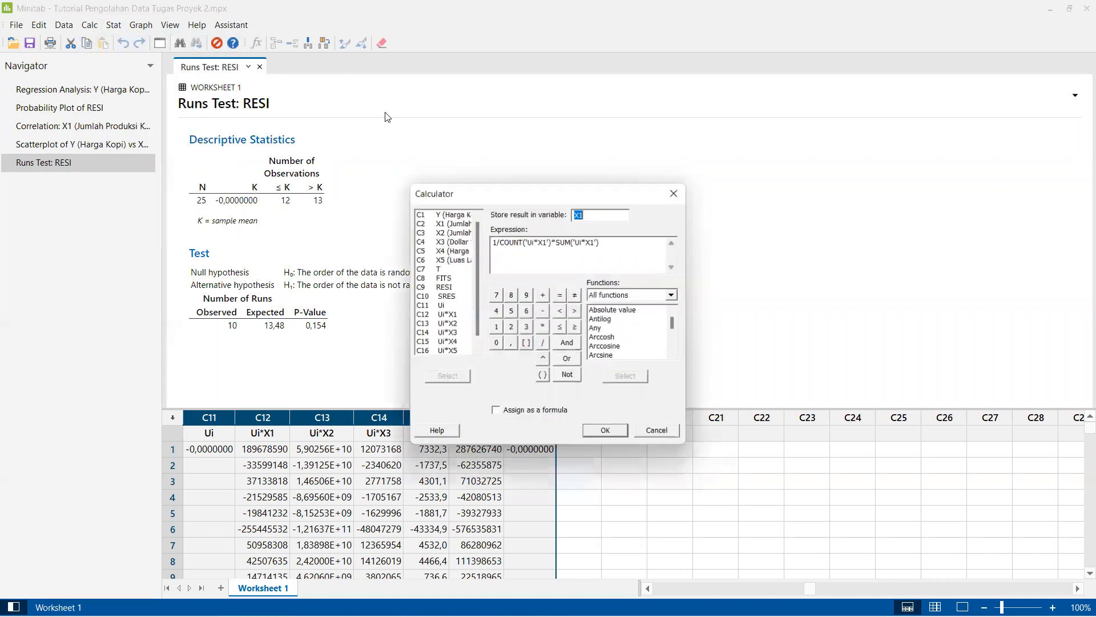
click(597, 218)
key(BackSpace)
text(2)
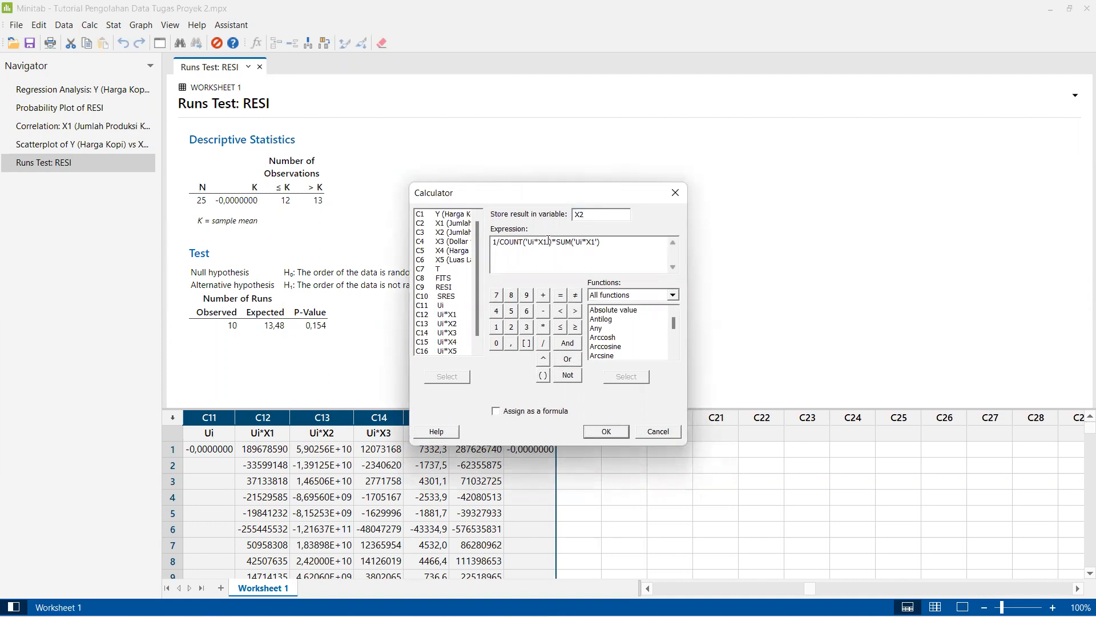
drag(548, 241, 524, 242)
double_click(448, 324)
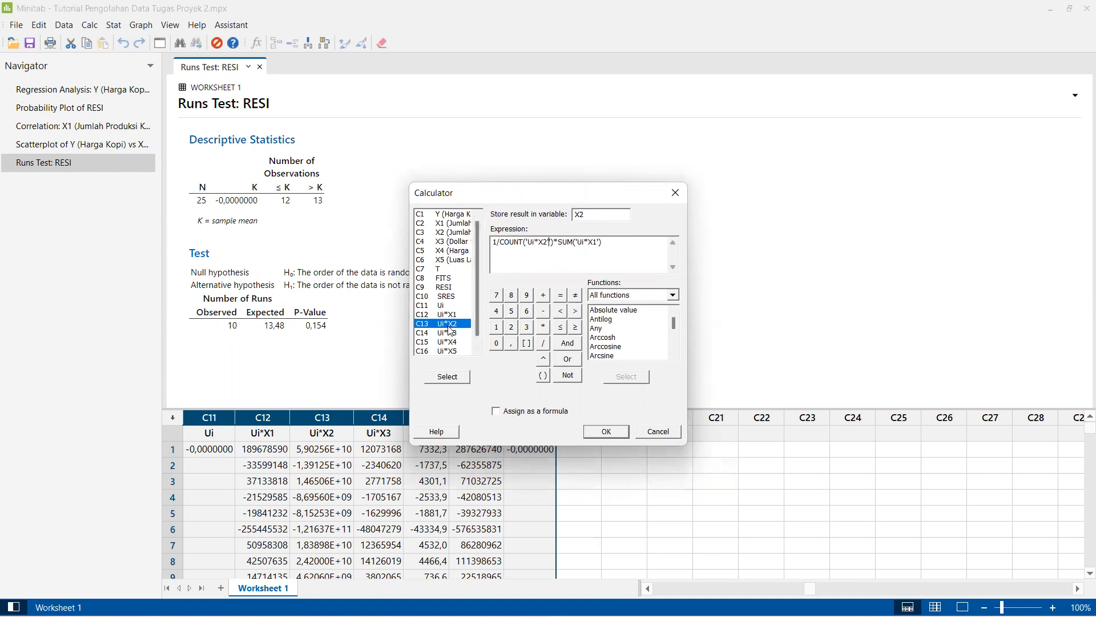
Step: Replace the SUM argument with Ui*X2 and try to calculate the X2 column
drag(601, 241, 577, 241)
click(455, 323)
double_click(457, 324)
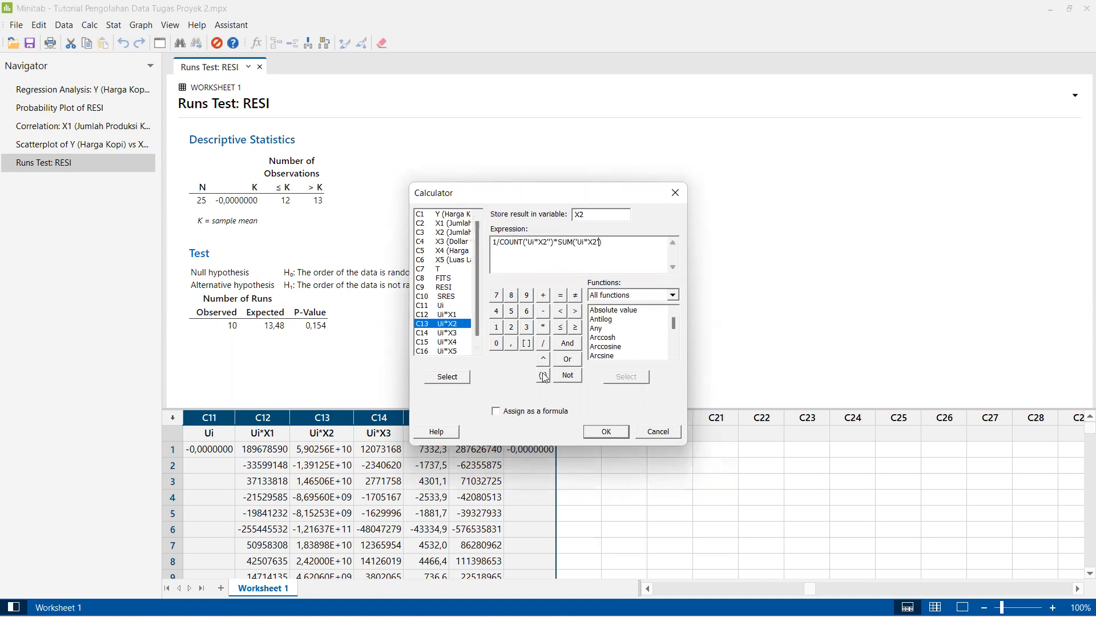
click(596, 434)
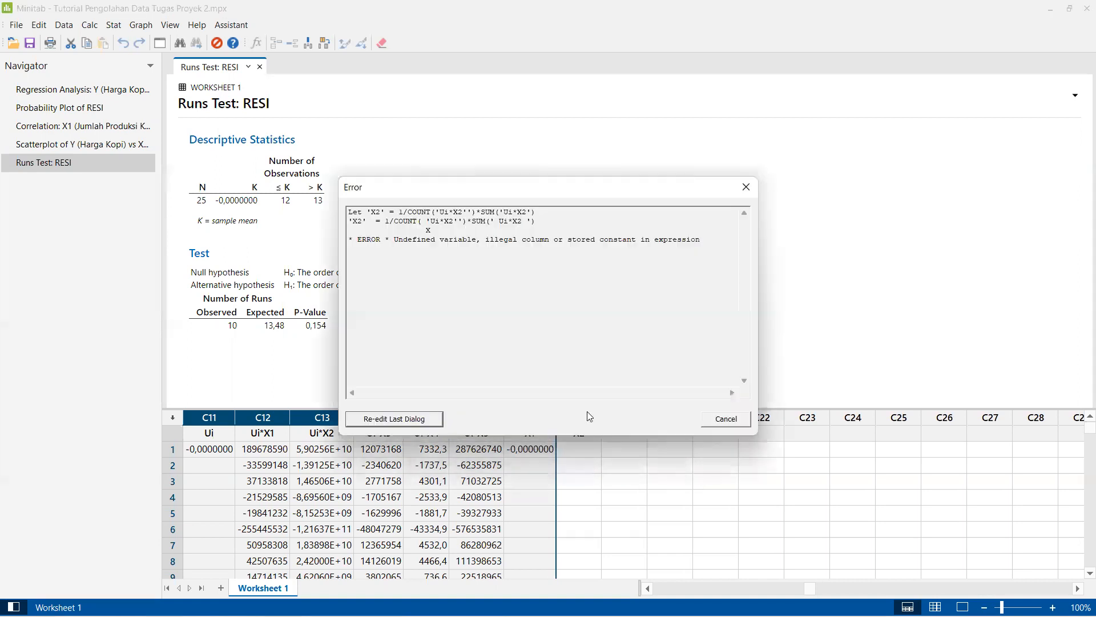
Step: Re-edit the calculation, remove the extra quotation mark inside COUNT('Ui*X2'), and calculate the X2 column again
click(437, 419)
click(549, 241)
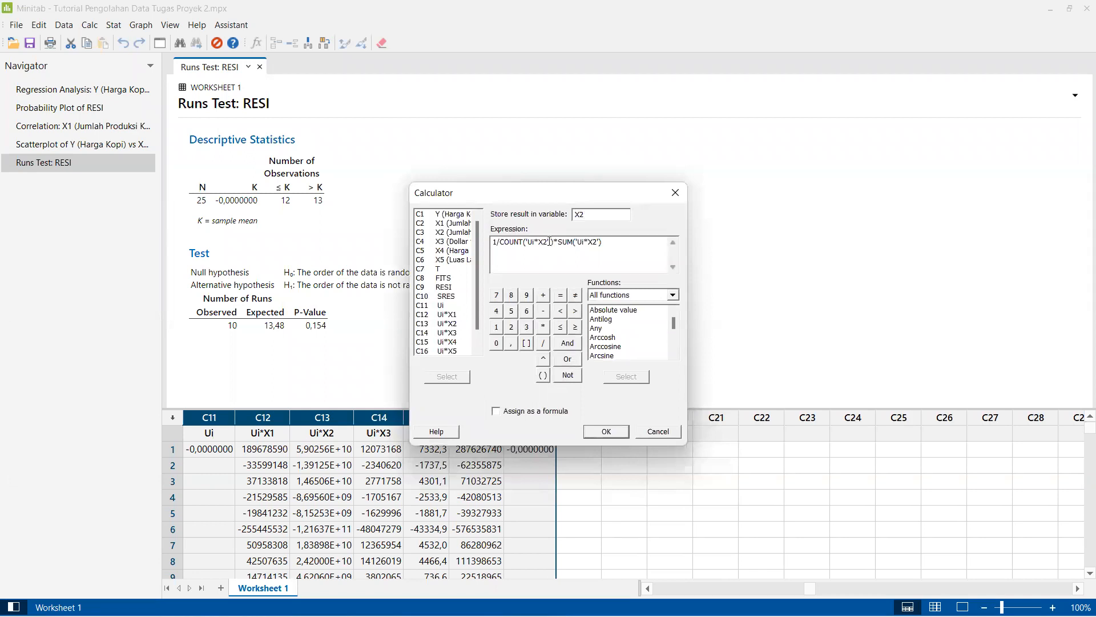
click(599, 435)
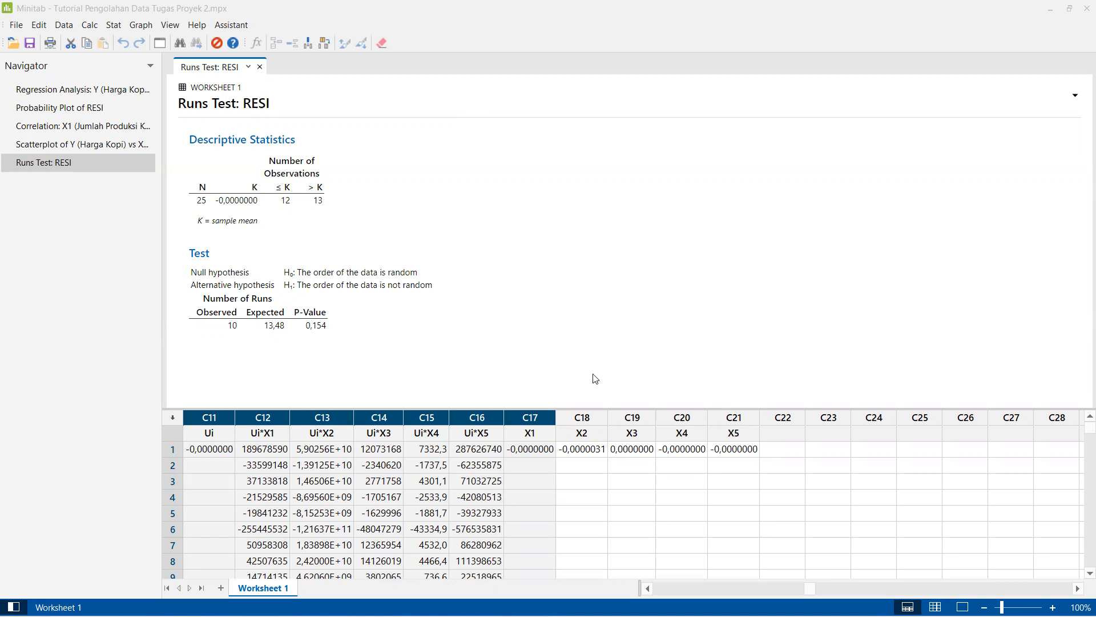
Step: Examine the five-predictor regression output: the equation, coefficients with P-values and VIFs, model summary and analysis of variance
click(93, 89)
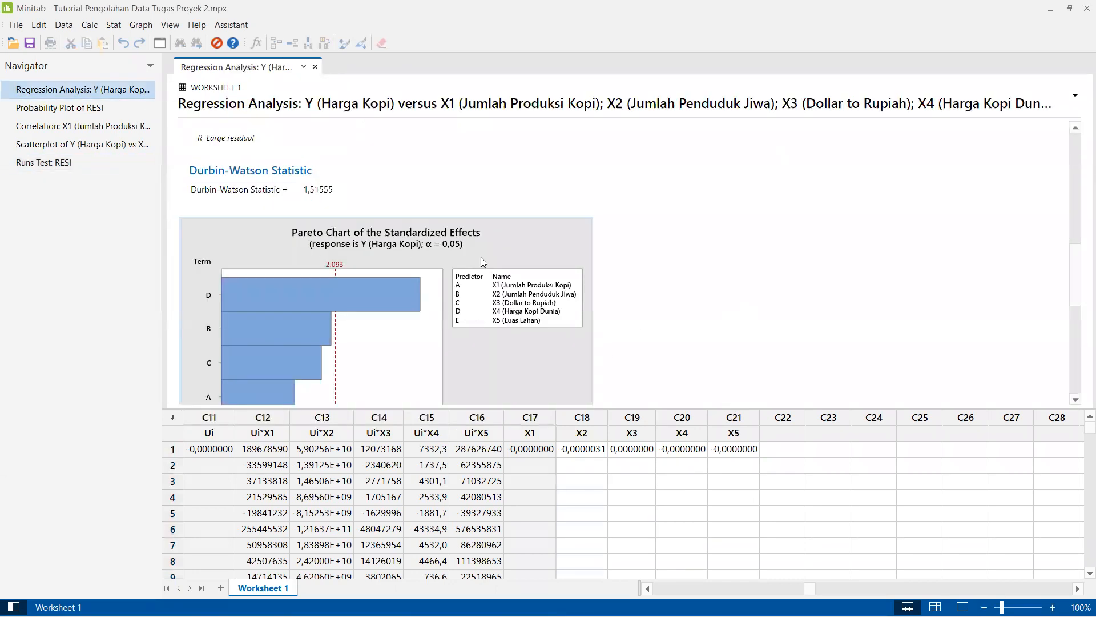
scroll(642, 251, up, 5)
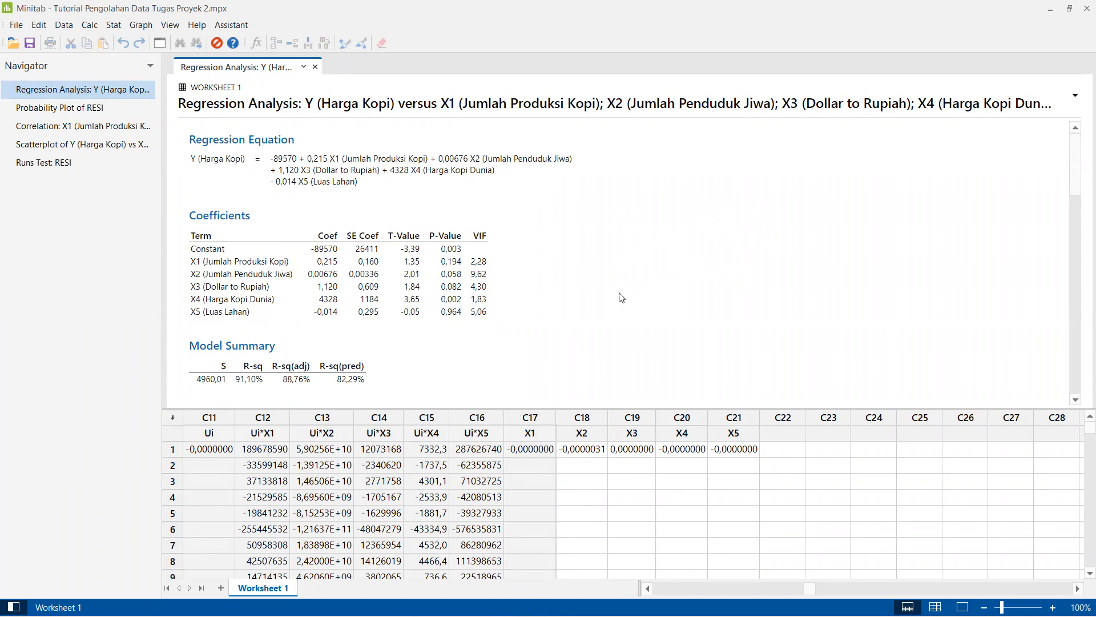
scroll(518, 303, down, 1)
scroll(518, 304, down, 2)
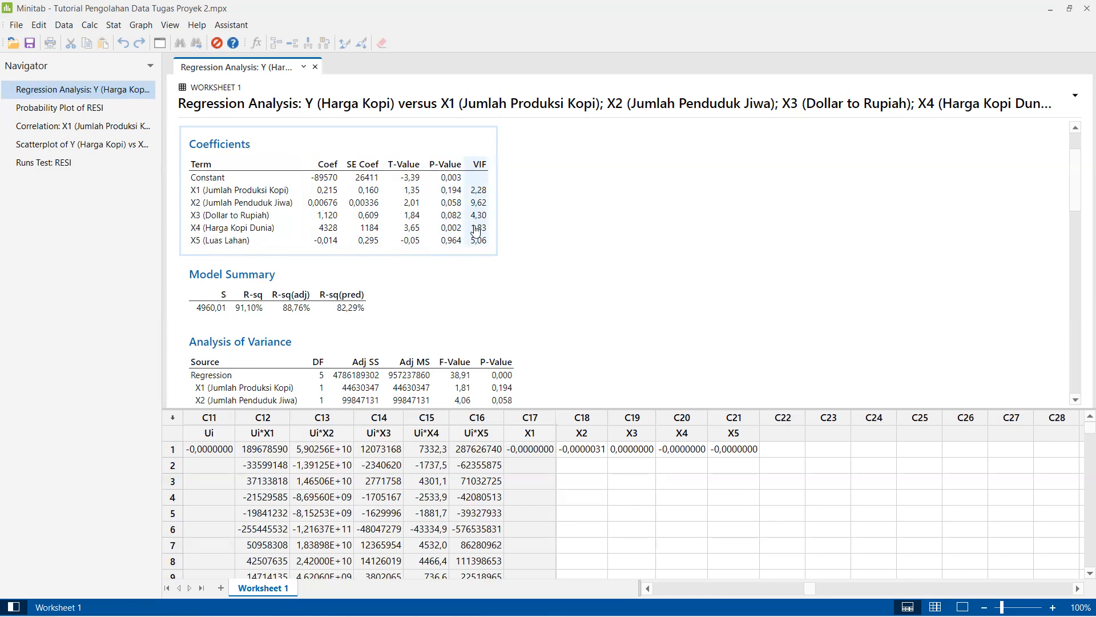
scroll(508, 262, down, 3)
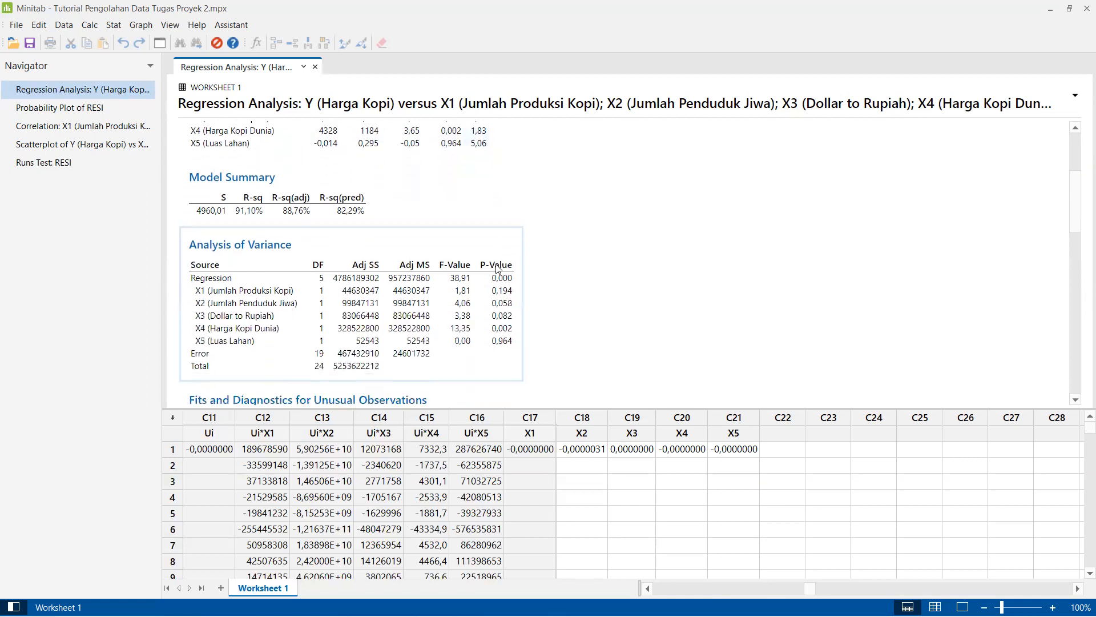
scroll(496, 269, down, 1)
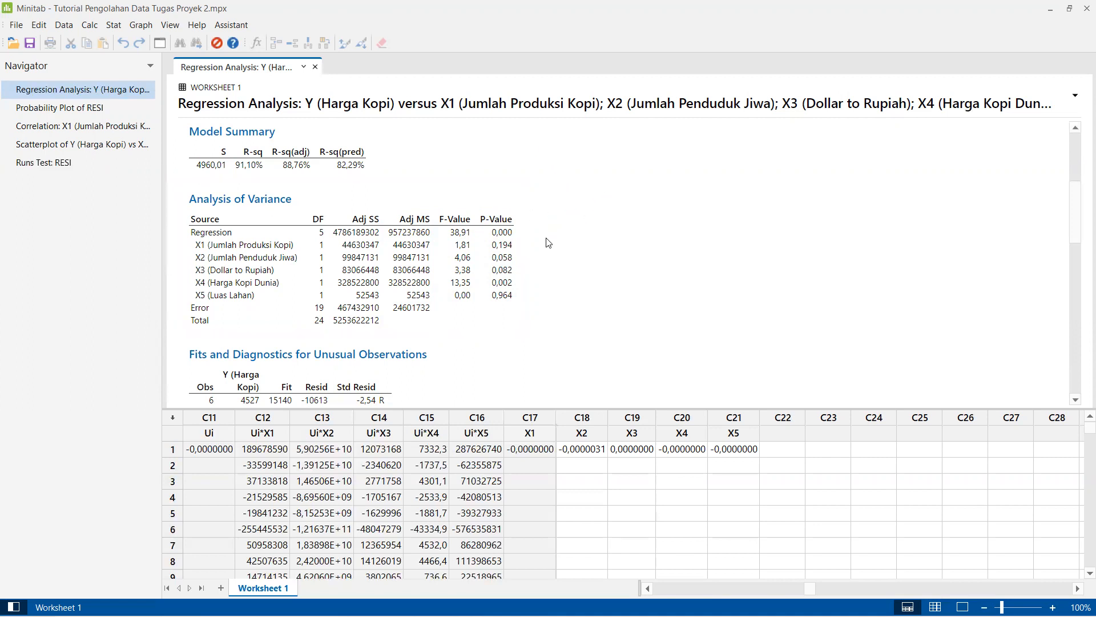
scroll(546, 243, up, 5)
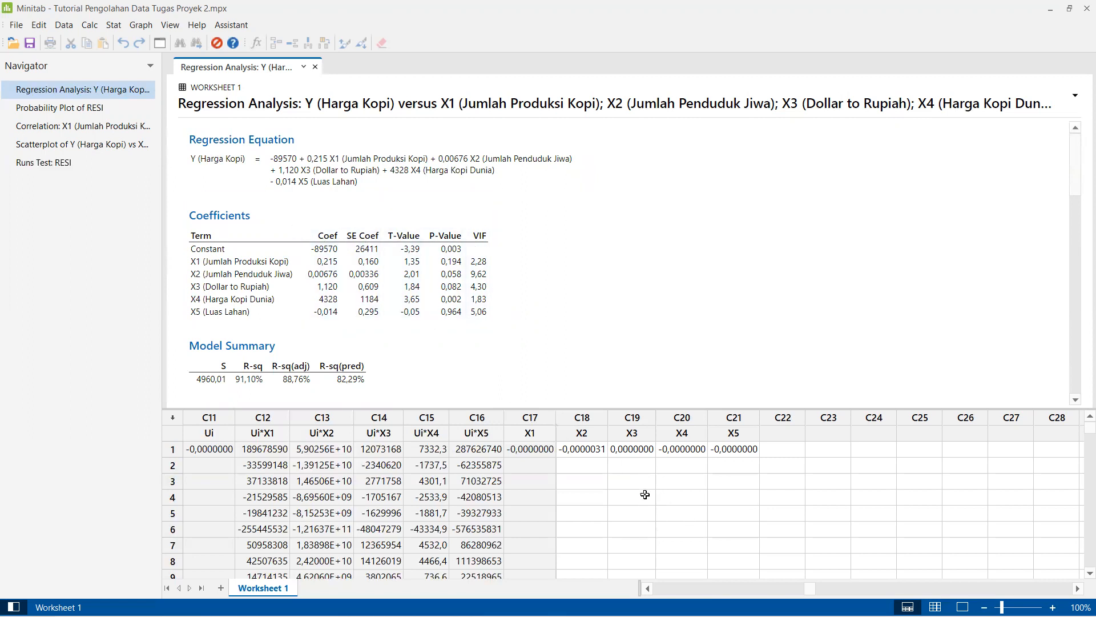
Step: Fit a regression model of Y (Harga Kopi) with T as the only continuous predictor
drag(814, 589, 649, 589)
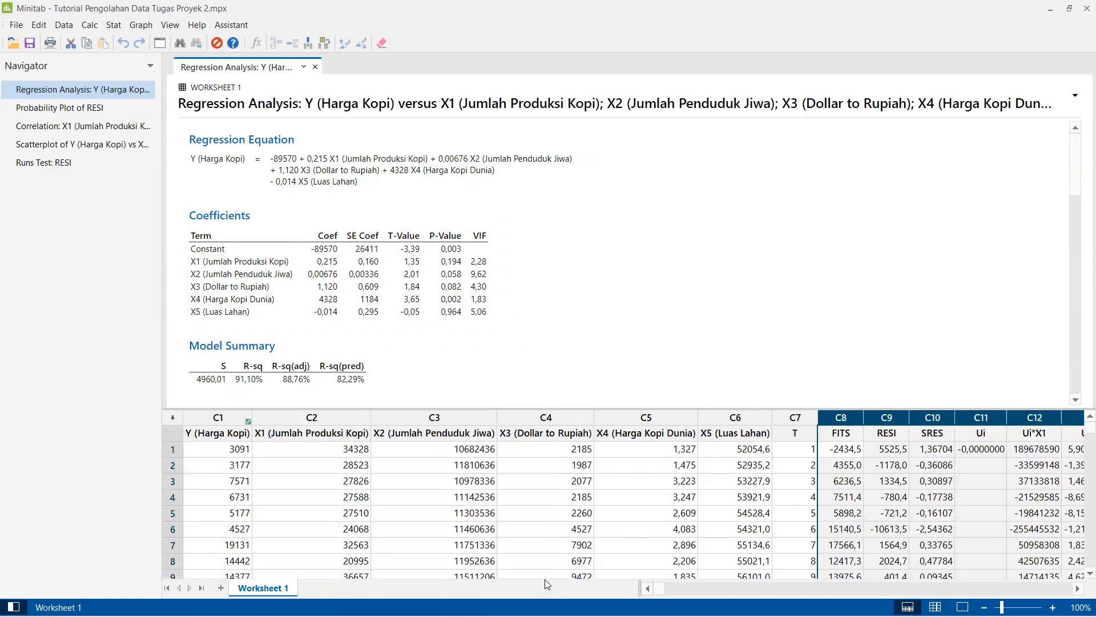
click(114, 25)
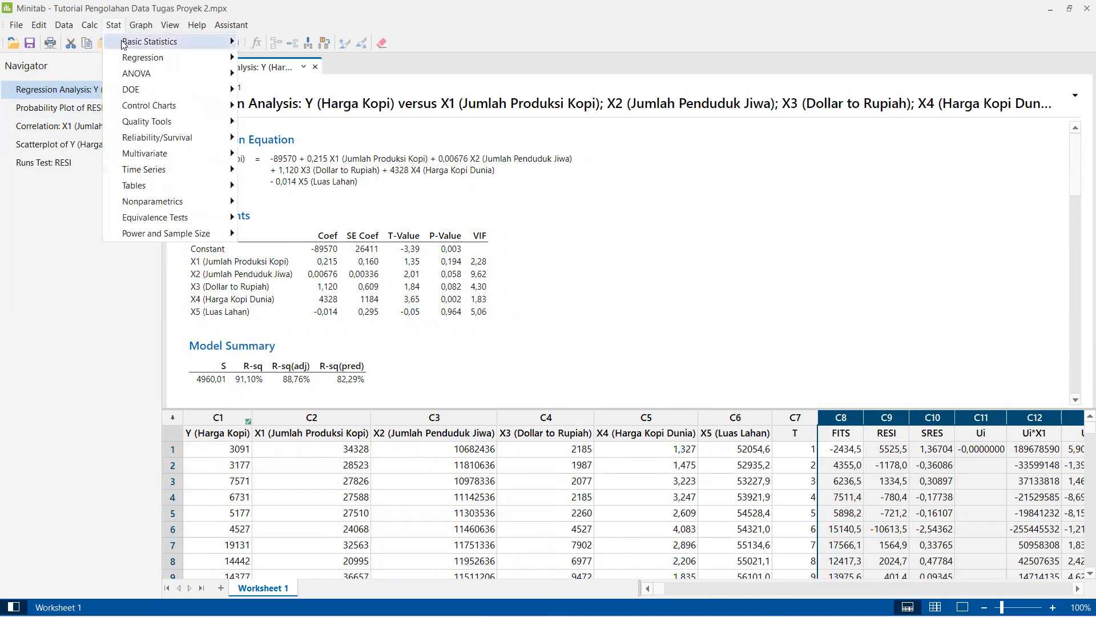
mouse_move(278, 73)
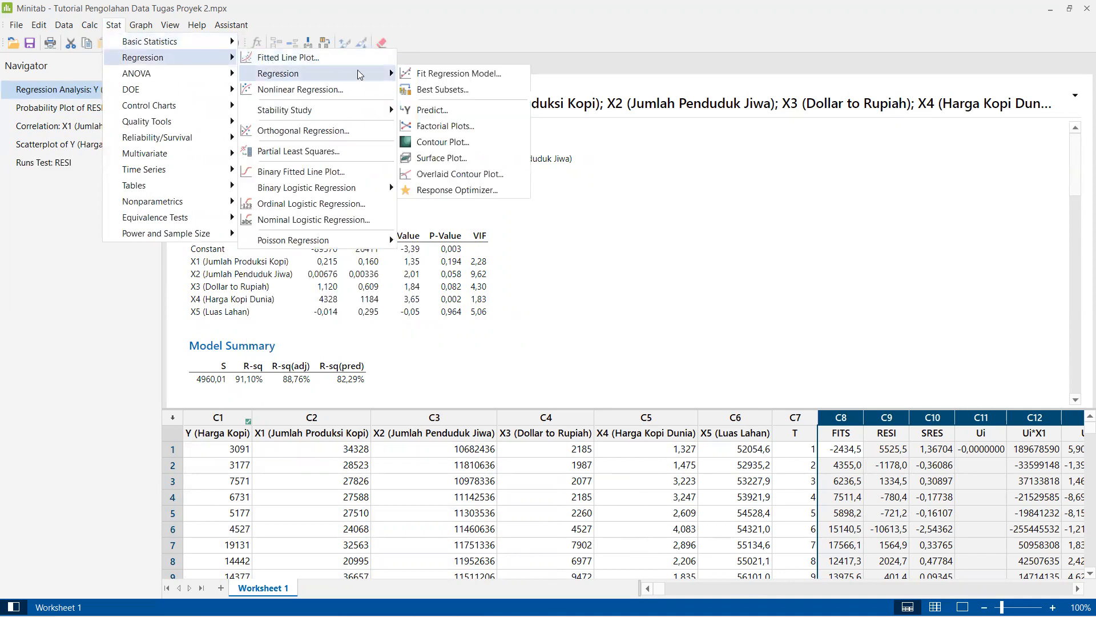
click(460, 73)
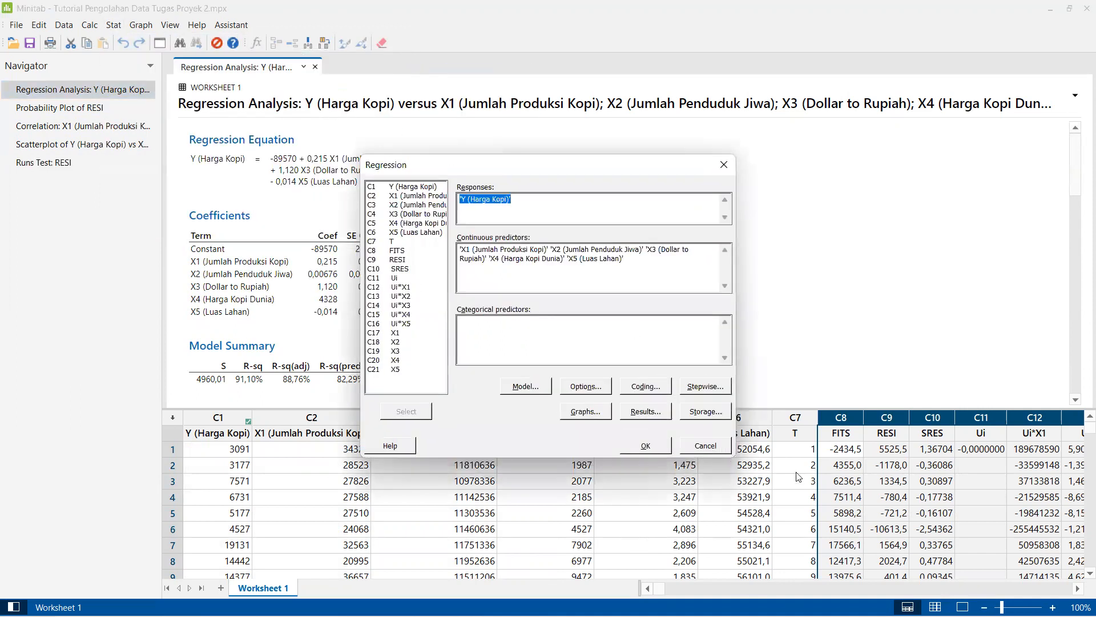
click(590, 269)
key(Delete)
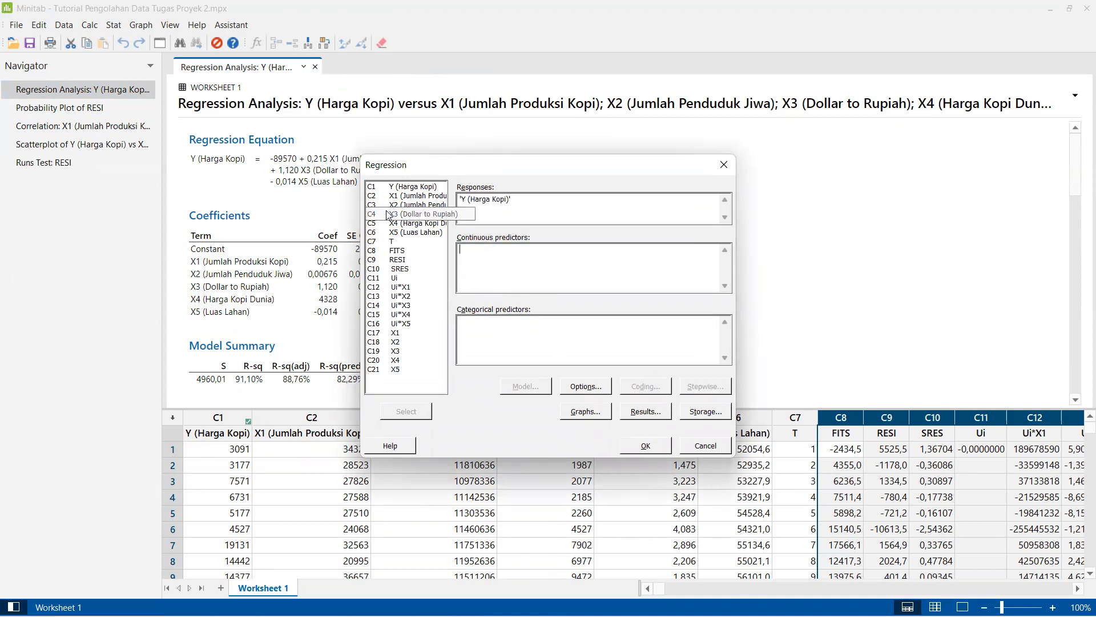
double_click(391, 240)
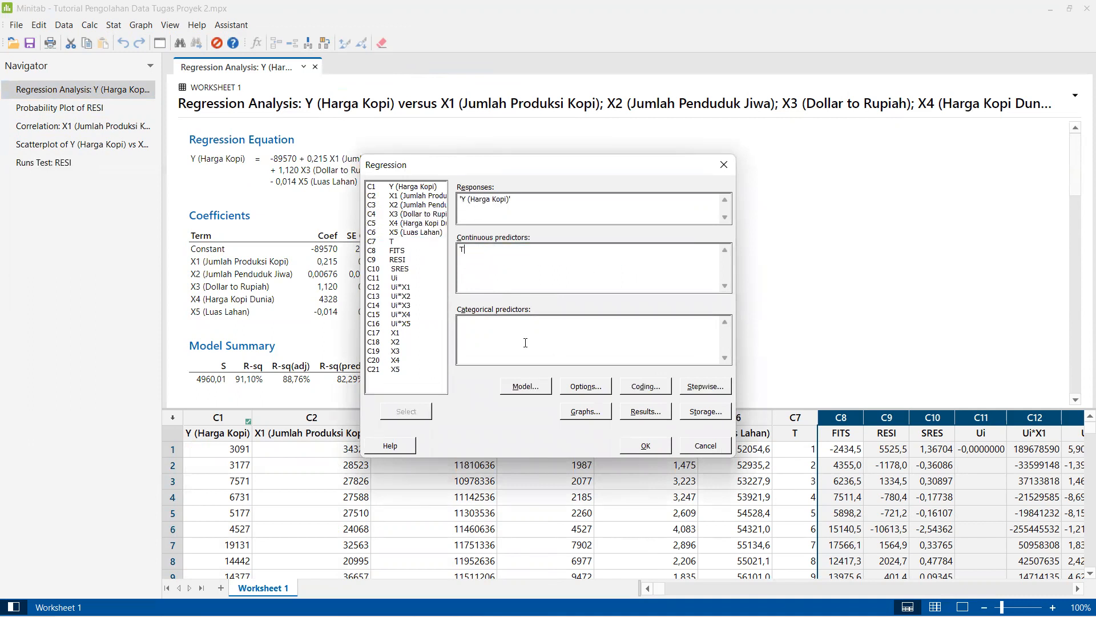
click(646, 446)
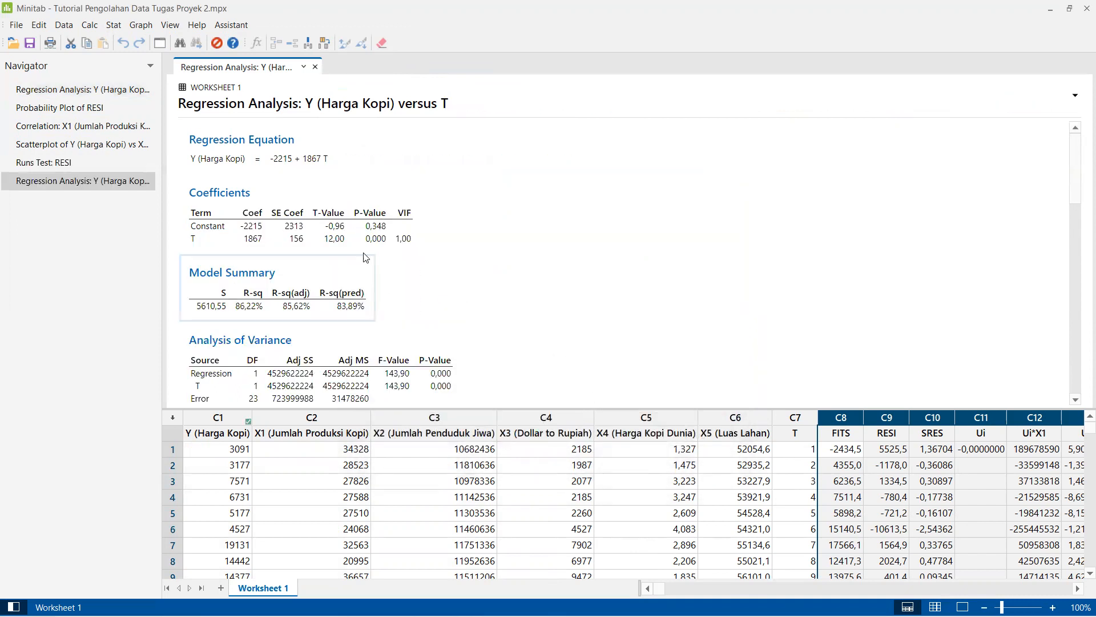
Step: Examine the coefficients, model summary and analysis of variance of the regression of Y on T
scroll(334, 230, down, 2)
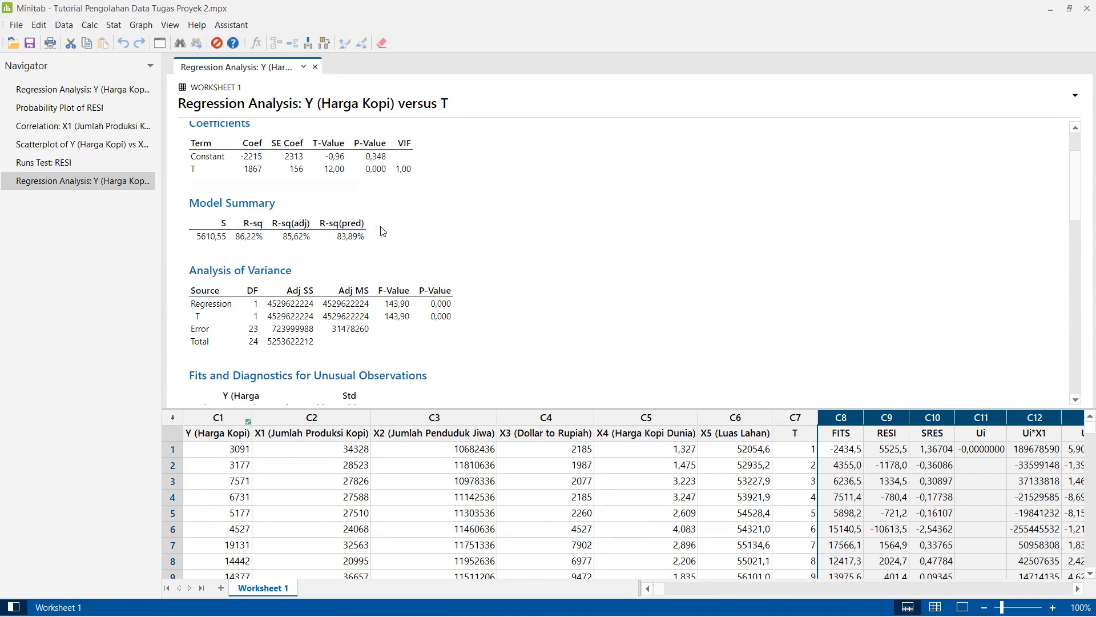
scroll(343, 234, up, 1)
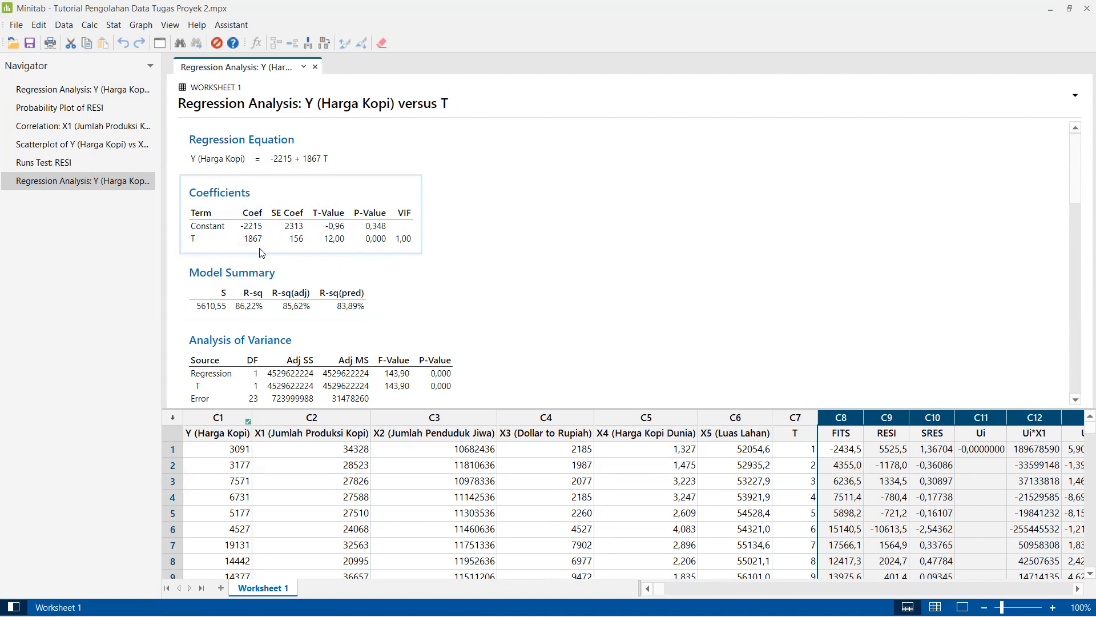
scroll(375, 286, down, 3)
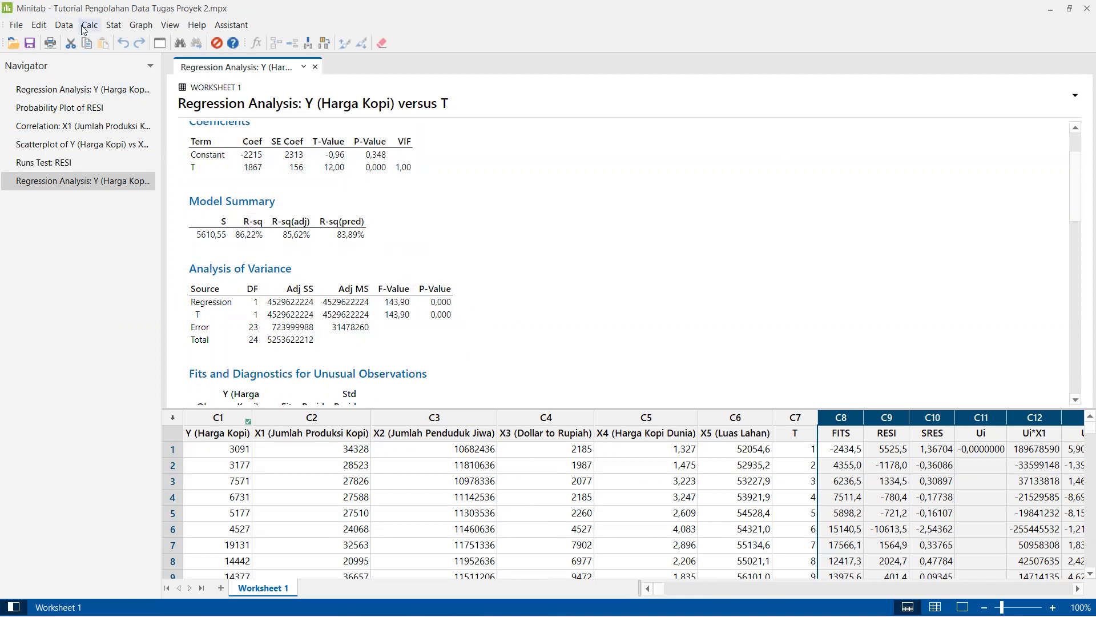
scroll(340, 230, up, 1)
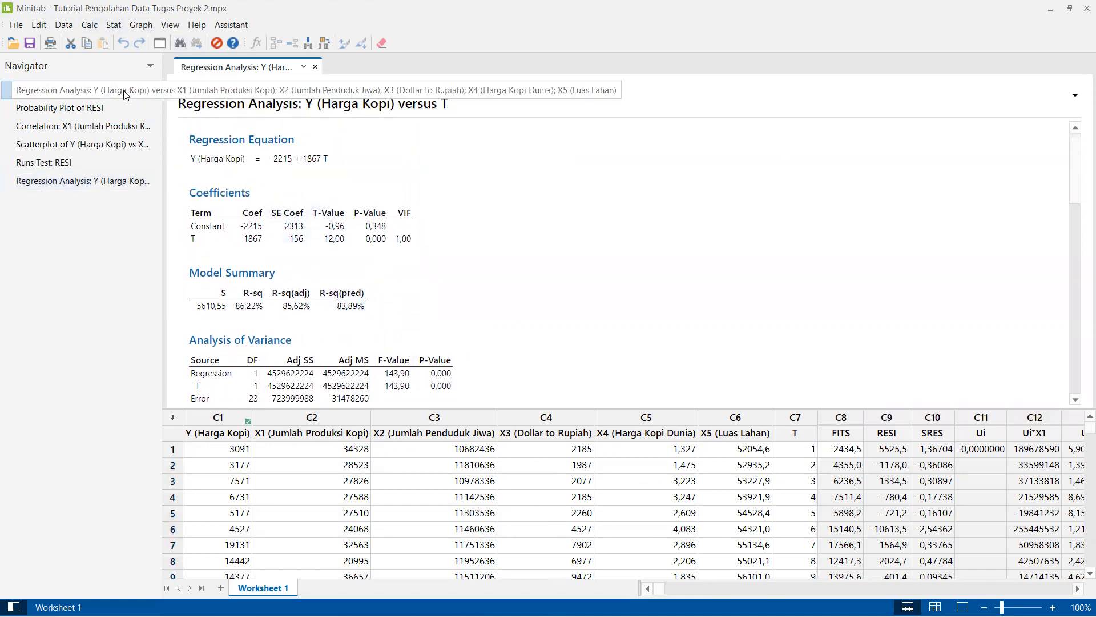
Step: Reopen the five-predictor regression output, and fit a regression of Y (Harga Kopi) with X4 (Harga Kopi Dunia) as the only continuous predictor
click(74, 90)
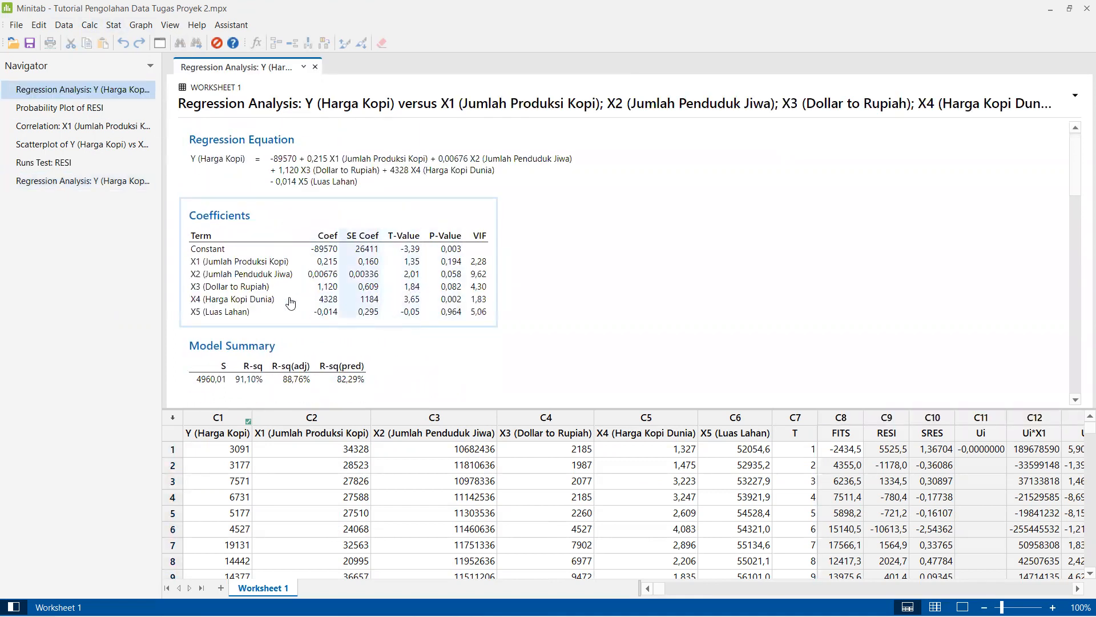
click(114, 25)
mouse_move(132, 58)
mouse_move(342, 74)
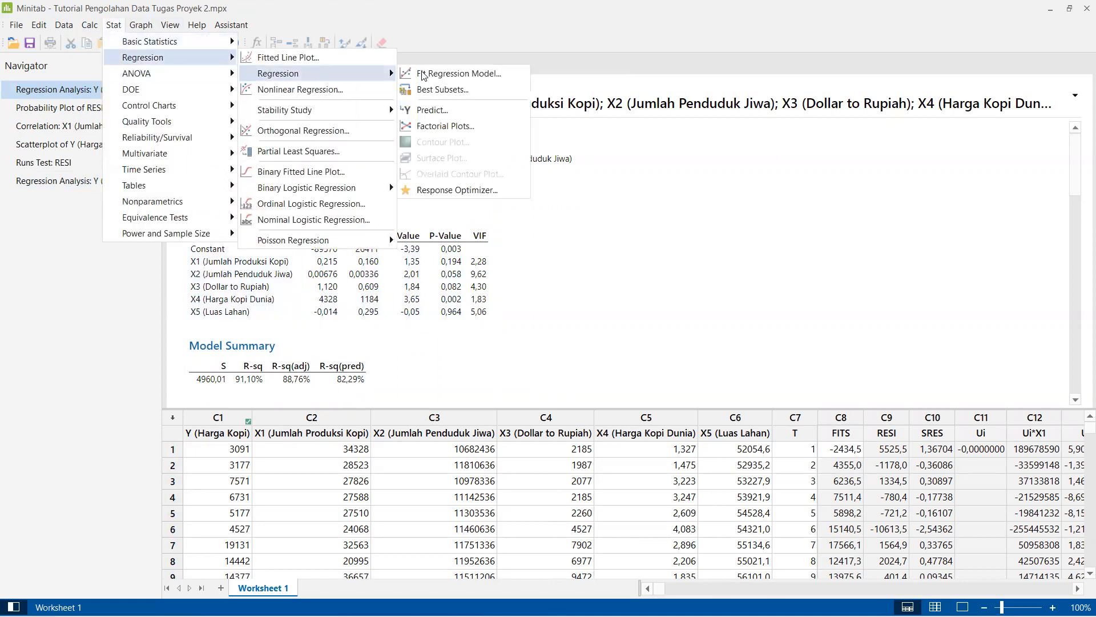
click(461, 80)
key(Tab)
double_click(410, 223)
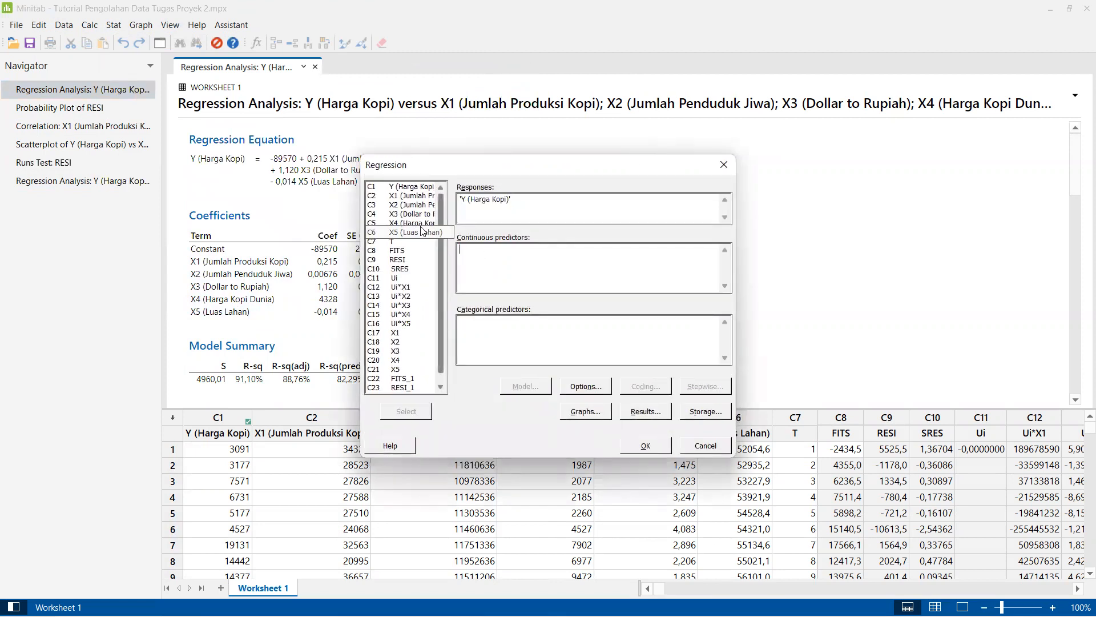
click(638, 440)
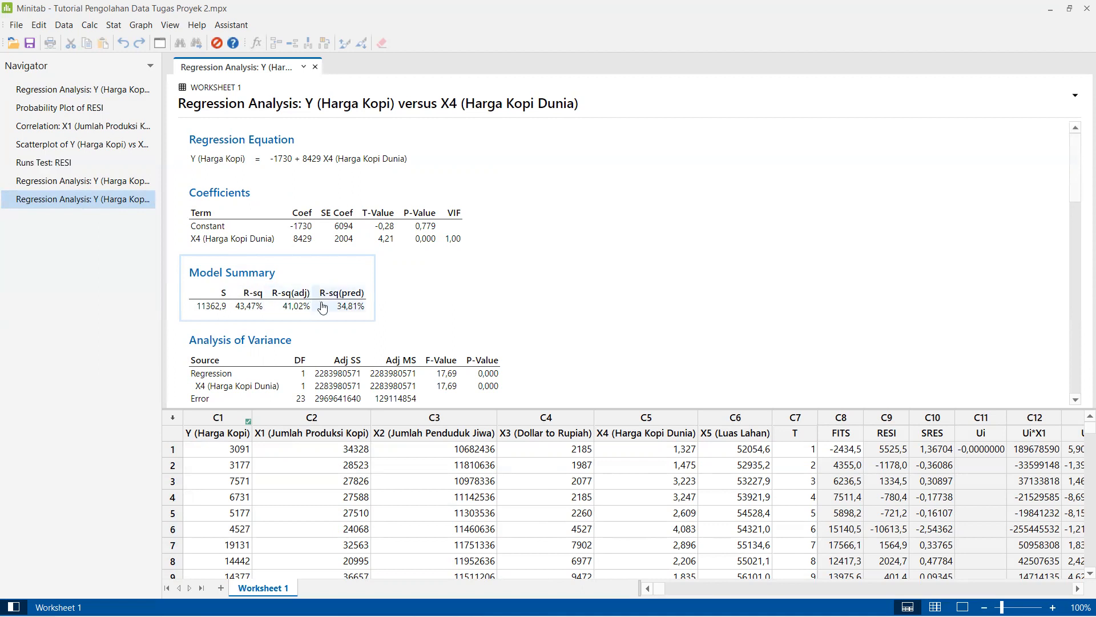
Step: Examine the coefficients, model summary and analysis of variance of the regression of Y on X4 (Harga Kopi Dunia)
scroll(312, 350, down, 1)
scroll(311, 350, down, 3)
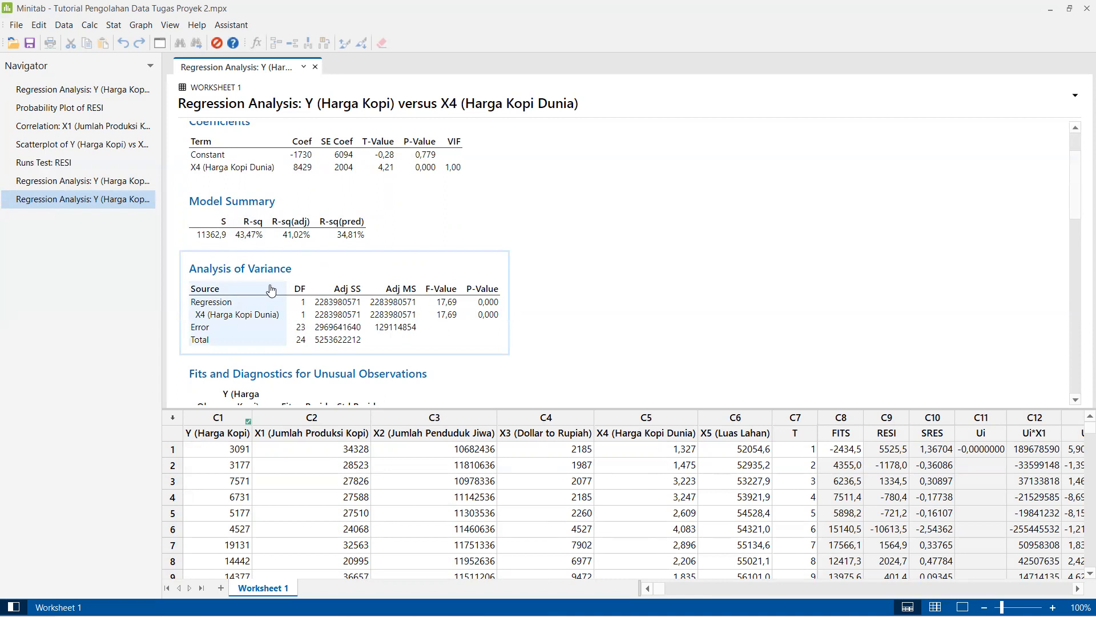
scroll(323, 255, up, 1)
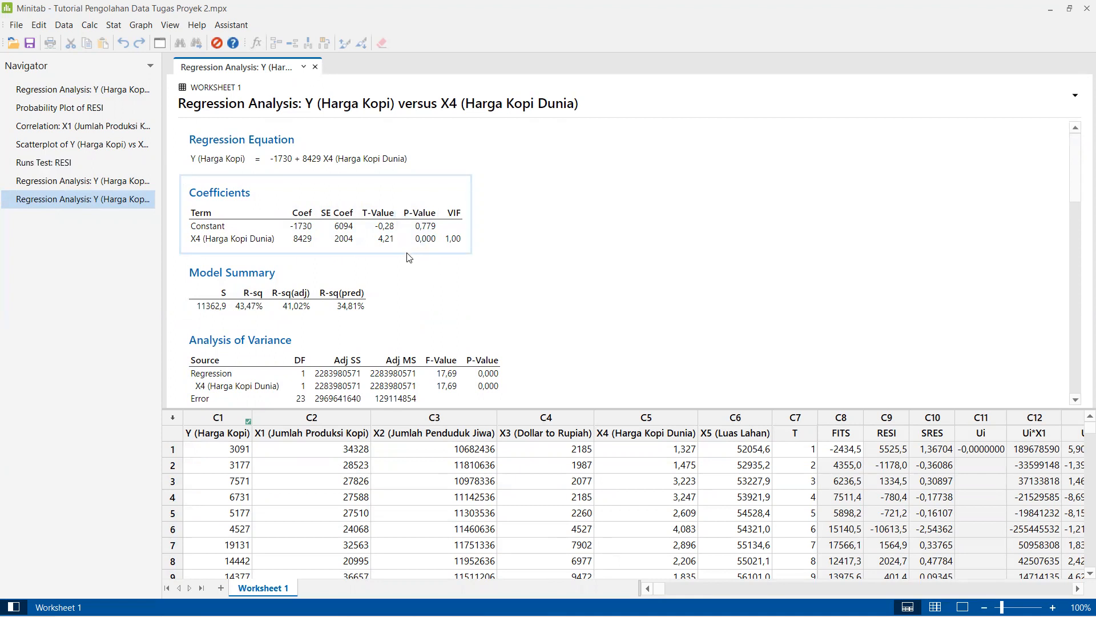
scroll(387, 299, down, 3)
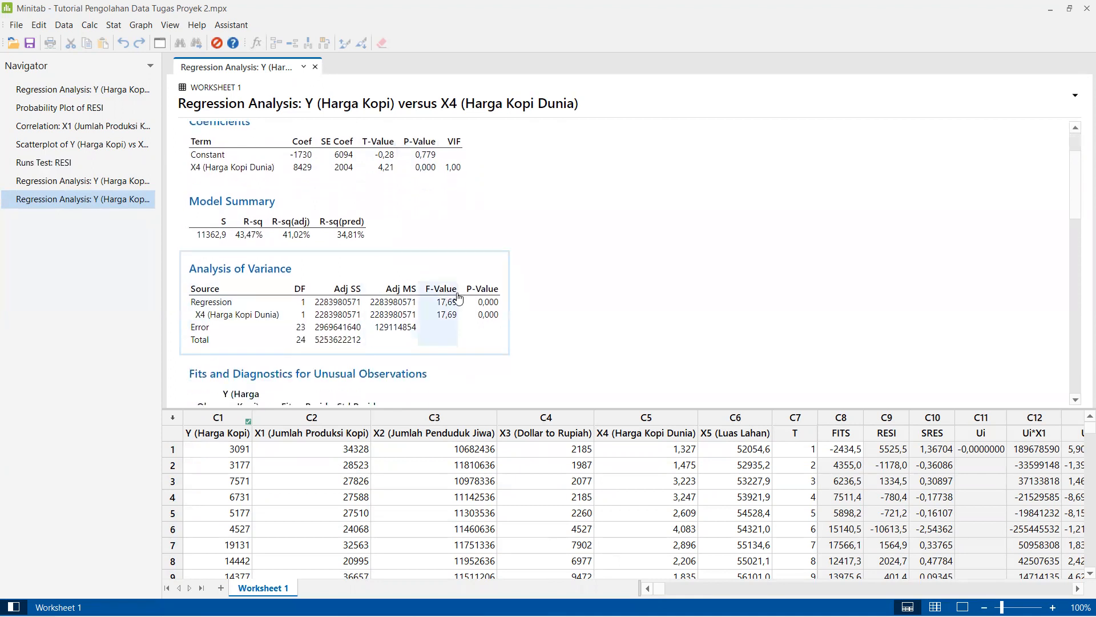